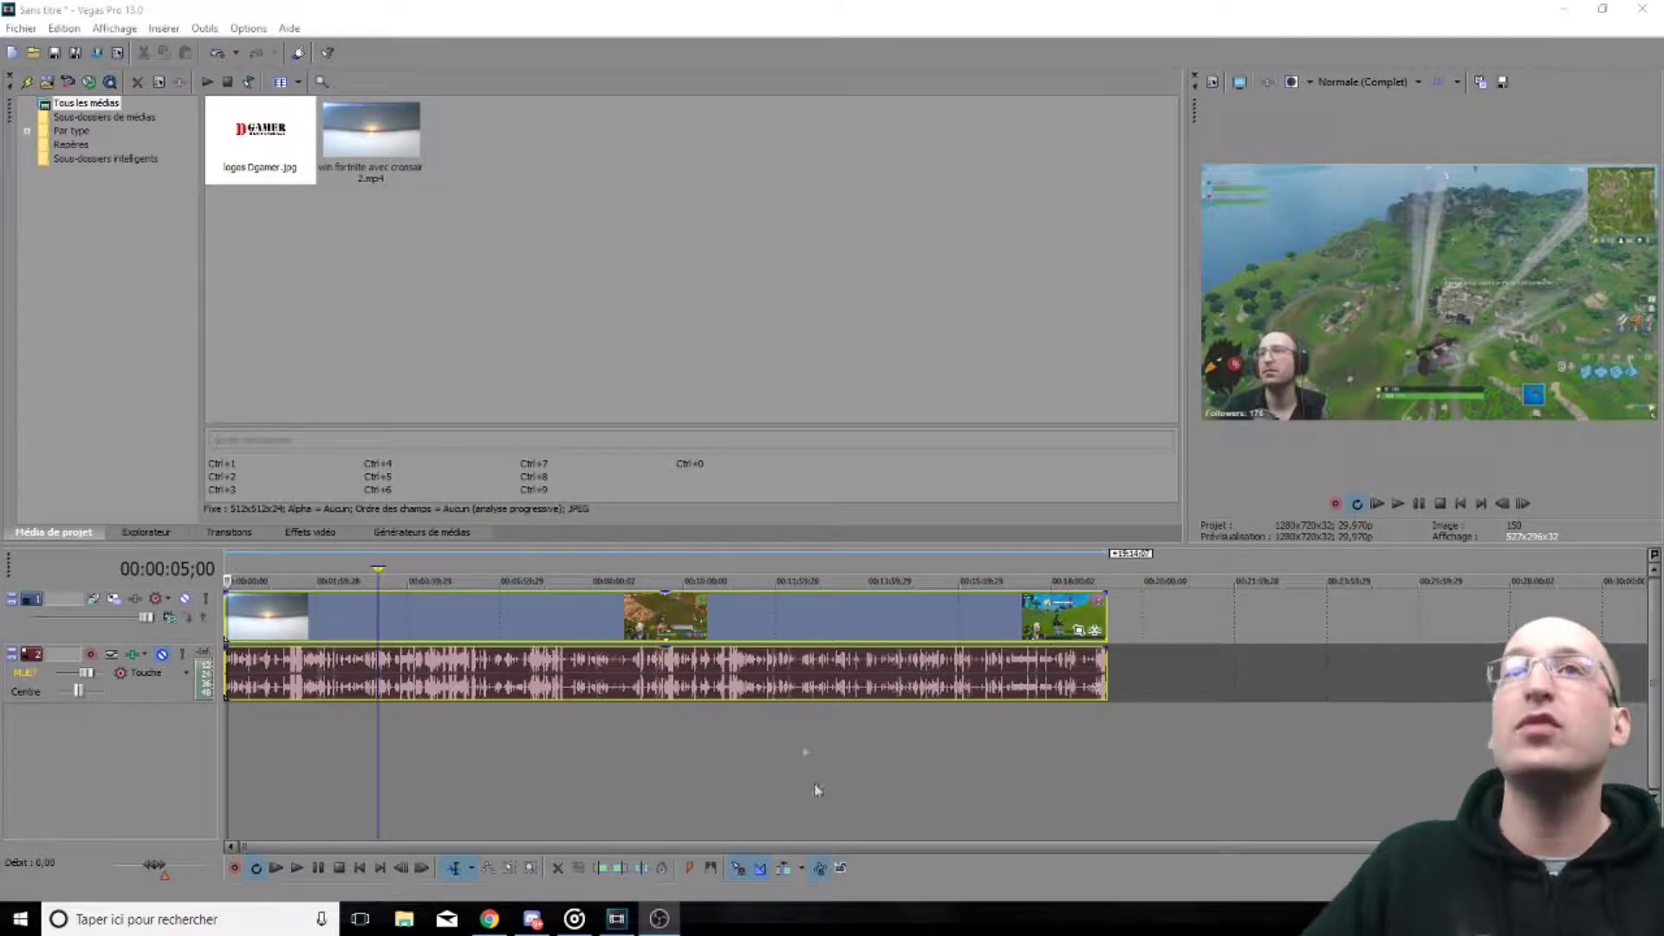
Place the Dgamer logo image on the timeline after the gameplay clip and lengthen it to about 19 seconds
{"action": "left_click", "coordinate": [156, 533]}
{"action": "left_click", "coordinate": [74, 534]}
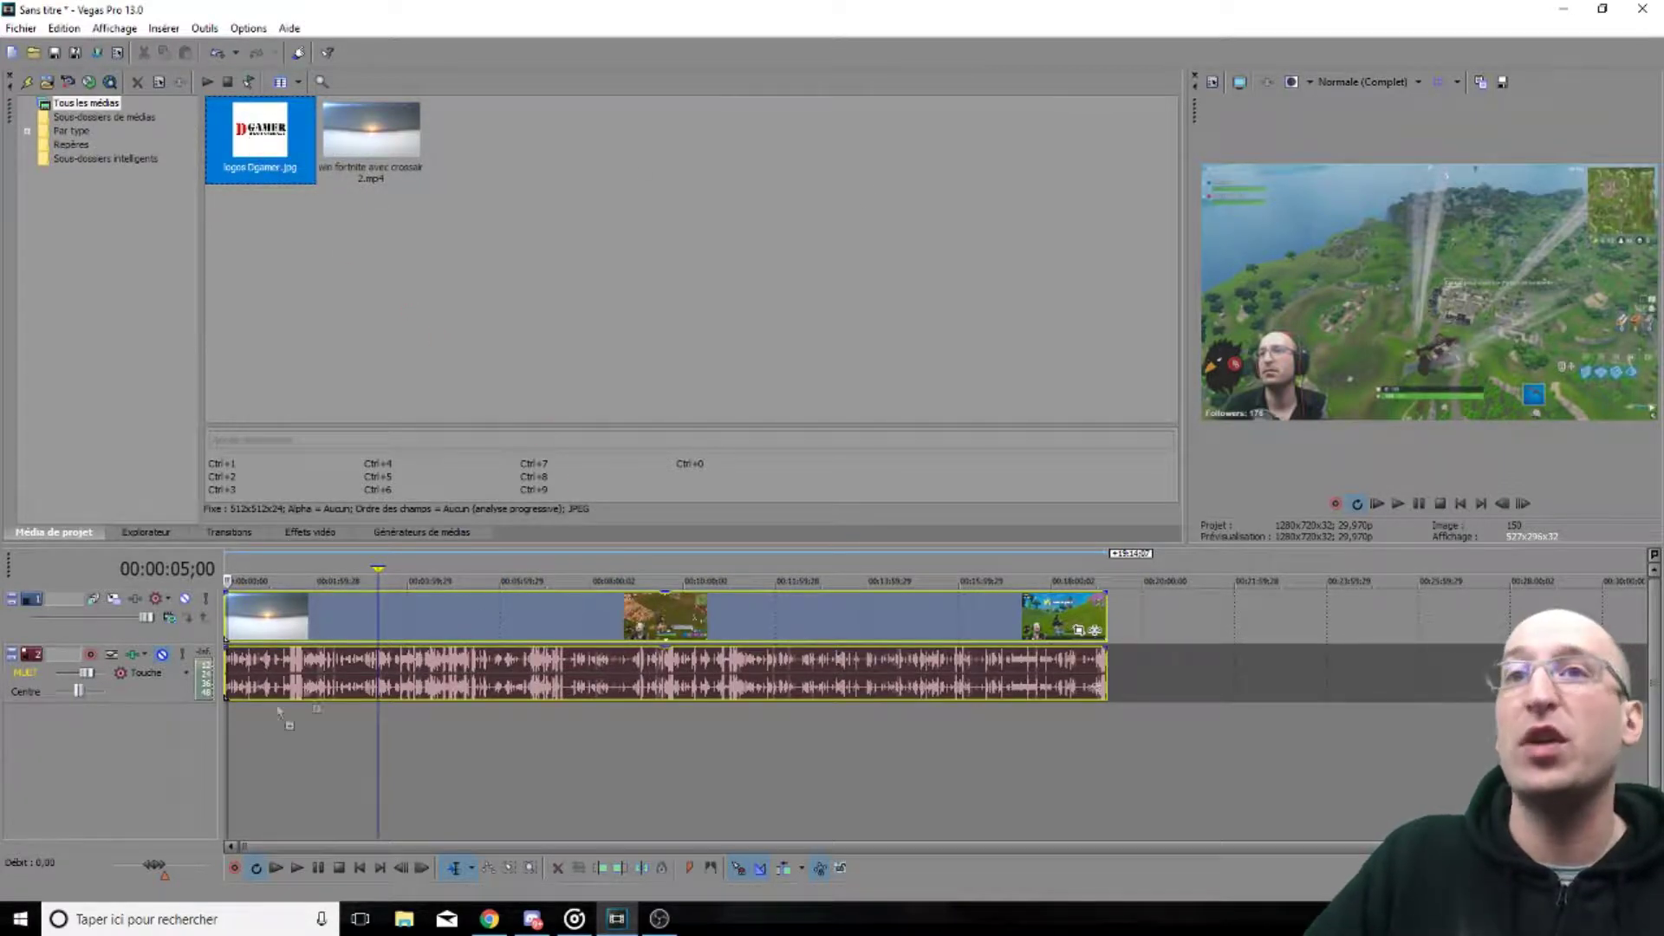
{"action": "left_click_drag", "start_coordinate": [1138, 650], "coordinate": [1130, 659]}
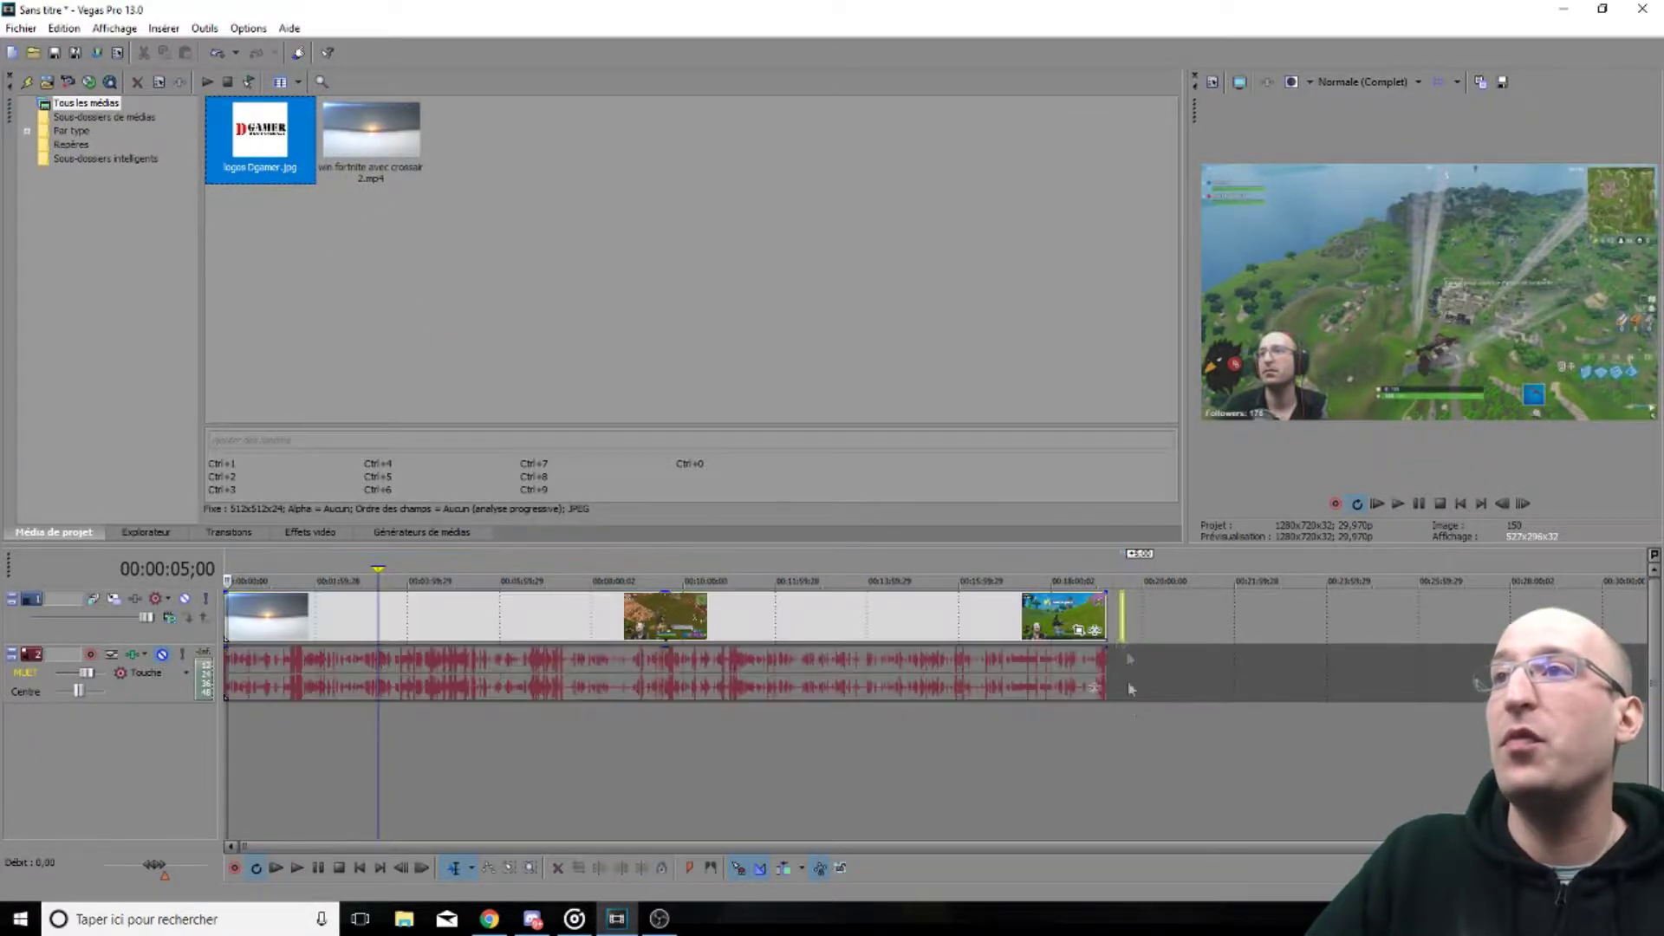
{"action": "left_click", "coordinate": [1130, 790]}
{"action": "scroll", "coordinate": [1137, 784], "scroll_direction": "up", "scroll_amount": 4}
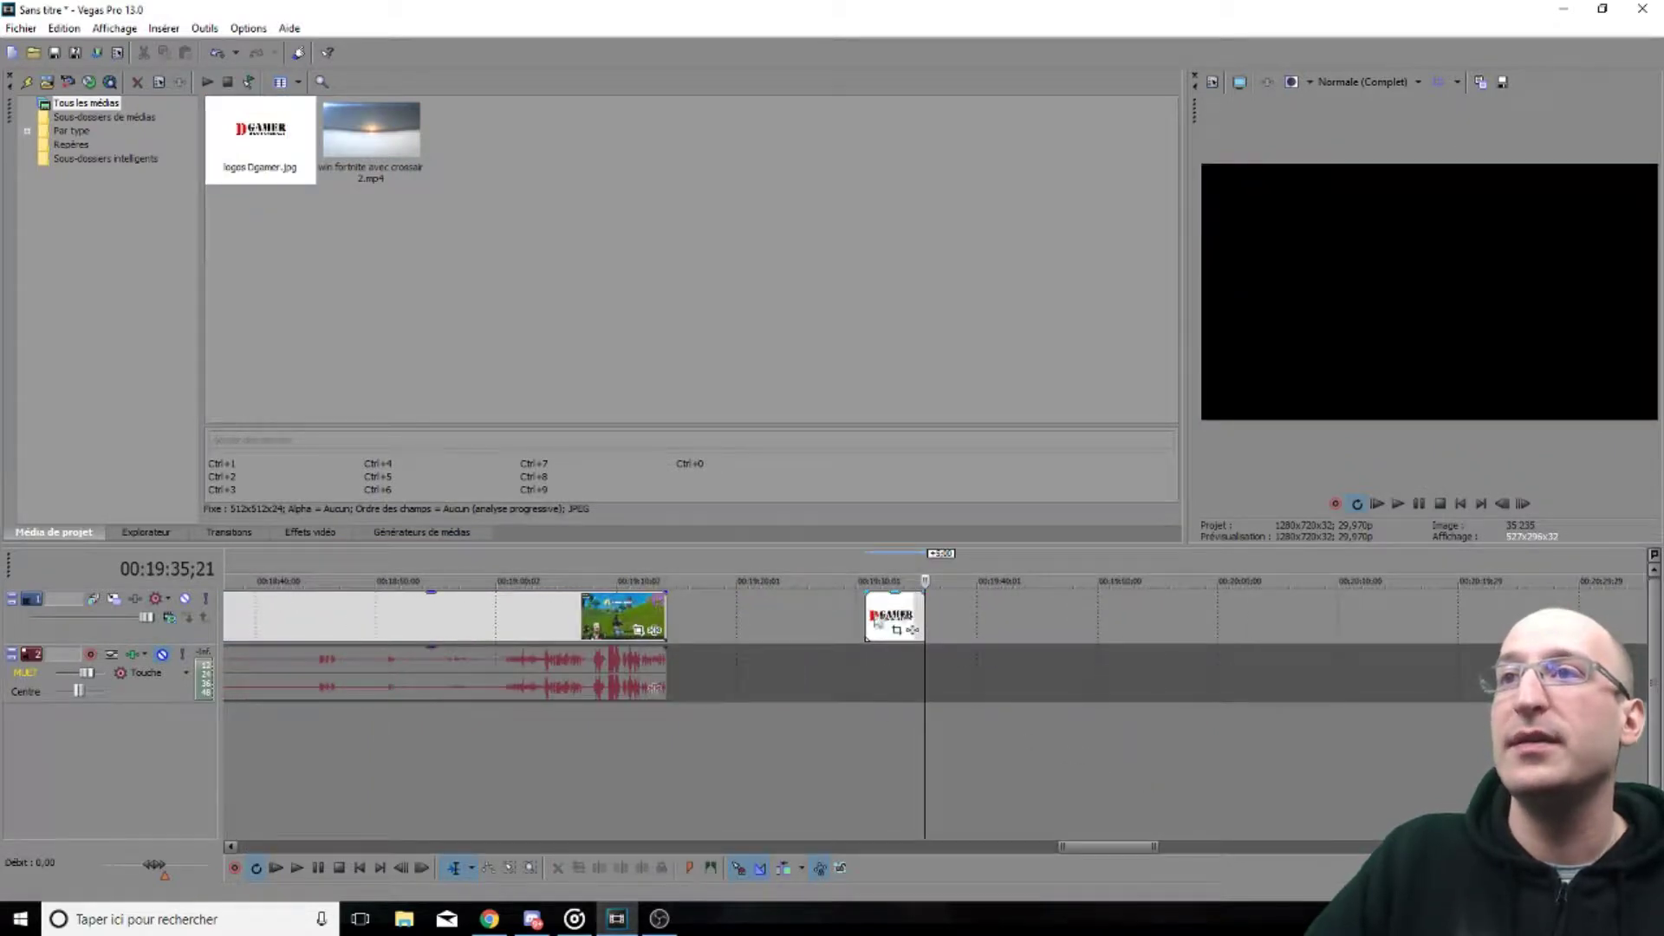
{"action": "left_click_drag", "start_coordinate": [871, 604], "coordinate": [687, 607]}
Try overlapping the logo clip with the end of the gameplay video on the same track, and undo the move
{"action": "left_click_drag", "start_coordinate": [793, 617], "coordinate": [575, 633]}
{"action": "left_click", "coordinate": [525, 632]}
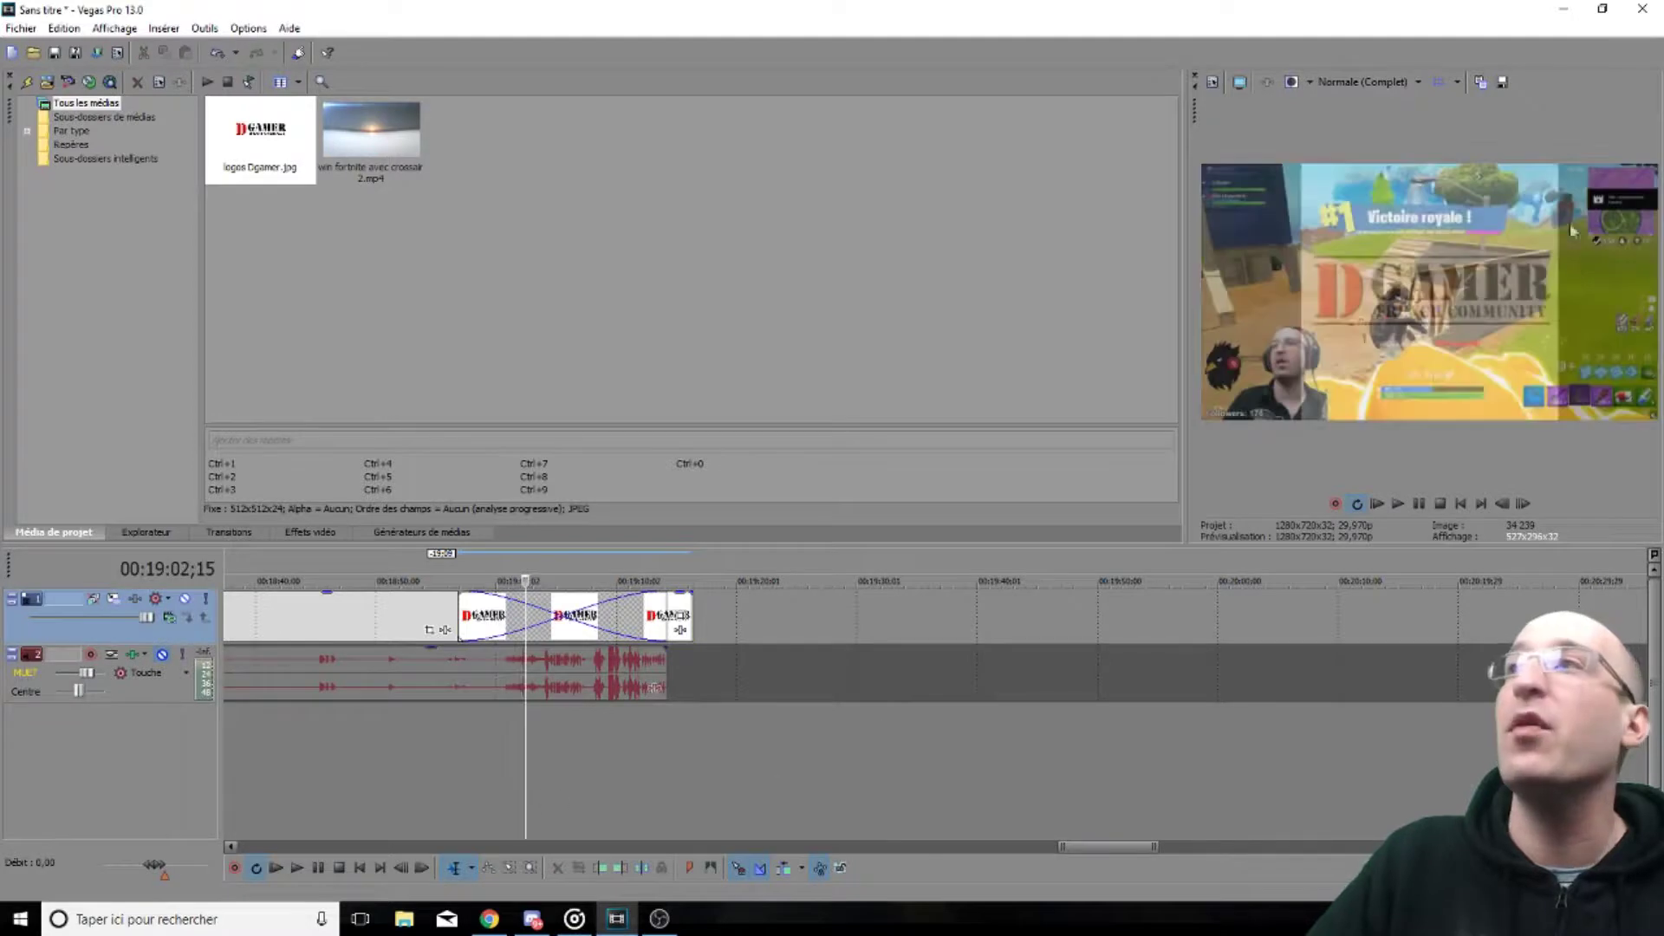
{"action": "key", "text": "ctrl+z"}
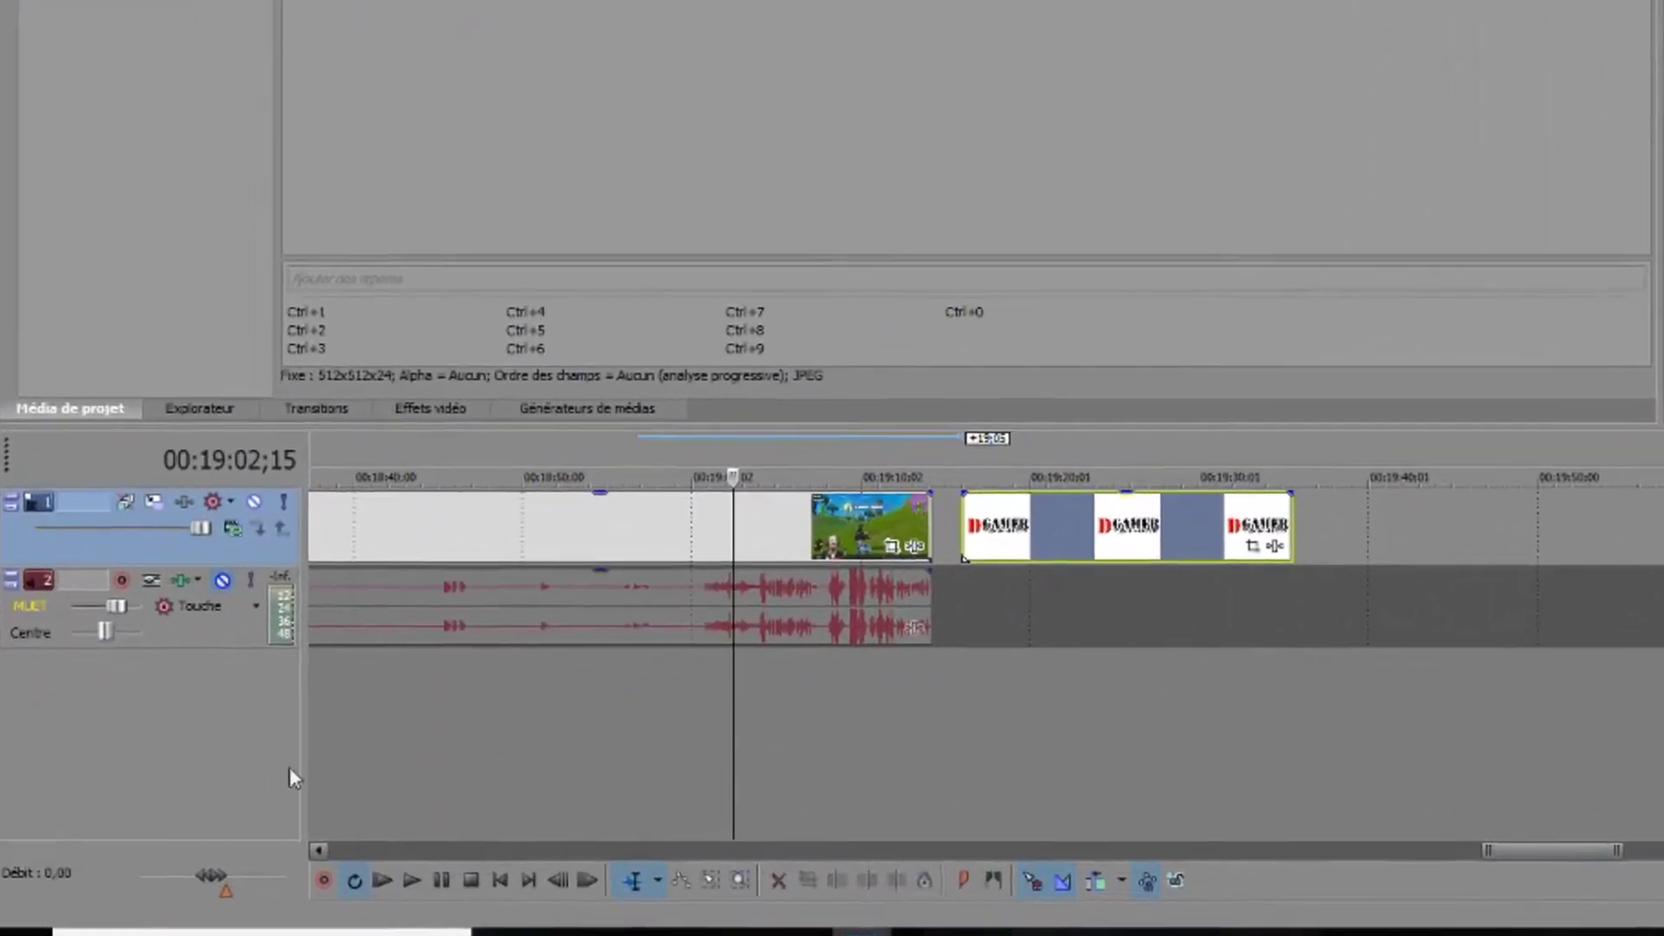
Insert a new video track and move the logo clip onto it, above the final part of the gameplay video
{"action": "right_click", "coordinate": [98, 720]}
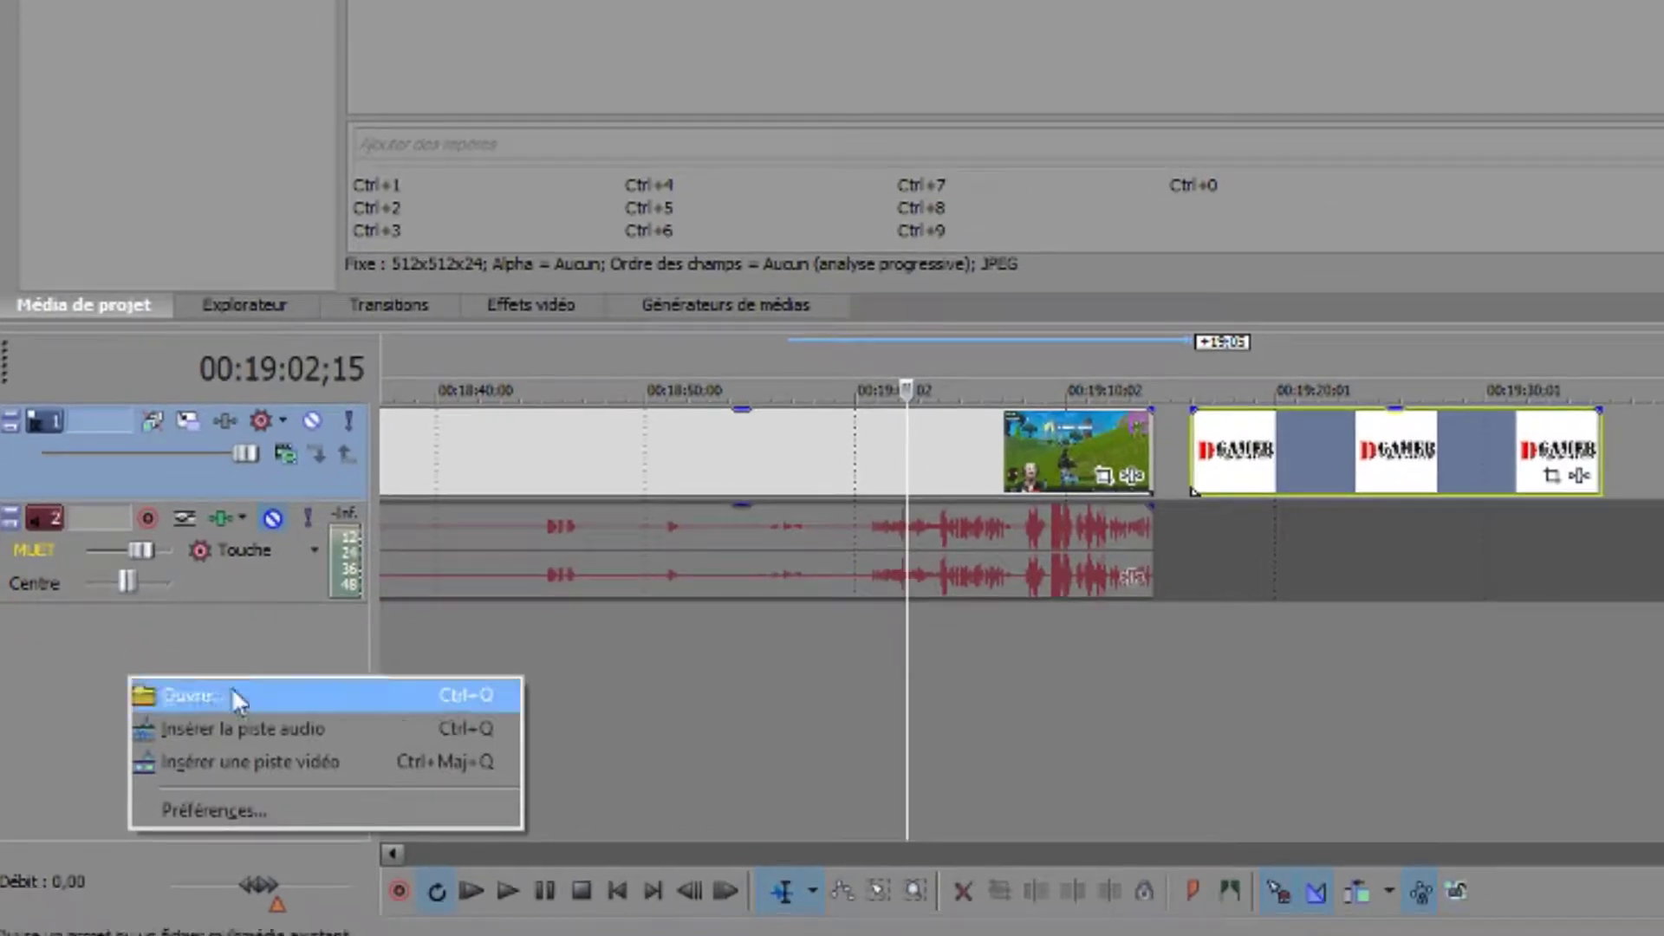
{"action": "left_click", "coordinate": [248, 762]}
{"action": "left_click_drag", "start_coordinate": [1331, 557], "coordinate": [1021, 435]}
{"action": "left_click_drag", "start_coordinate": [906, 450], "coordinate": [1209, 421]}
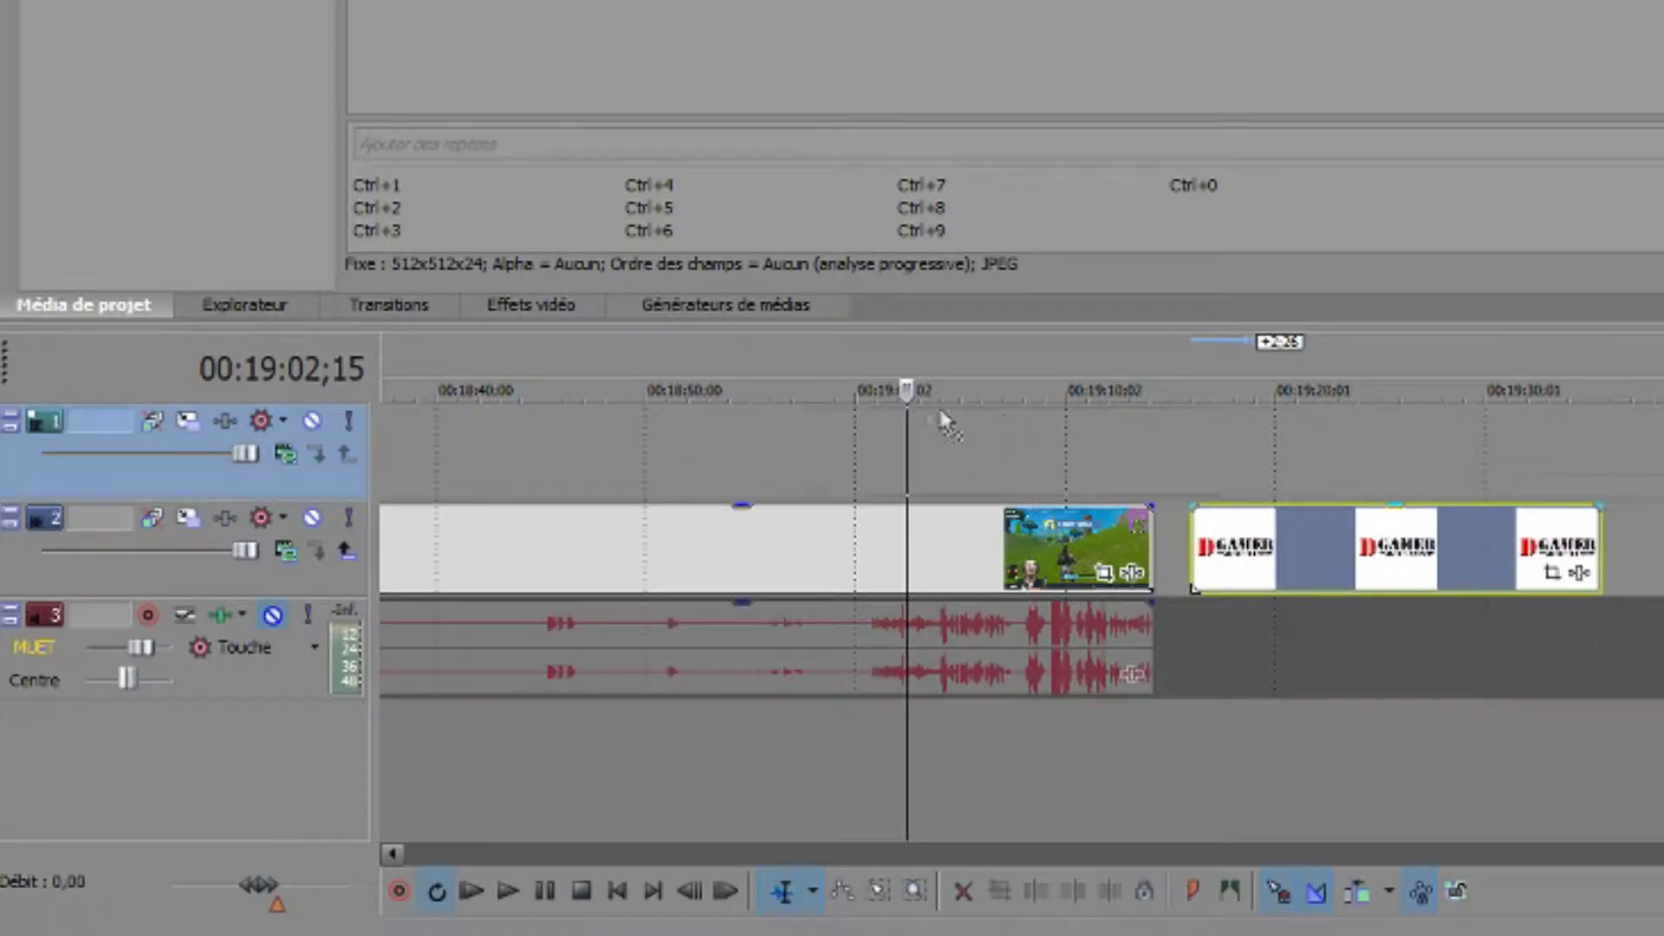
{"action": "left_click_drag", "start_coordinate": [751, 438], "coordinate": [724, 442]}
{"action": "scroll", "coordinate": [1384, 499], "scroll_direction": "down", "scroll_amount": 4}
Open the logo clip's pan/crop settings and enlarge their window
{"action": "left_click", "coordinate": [1495, 780]}
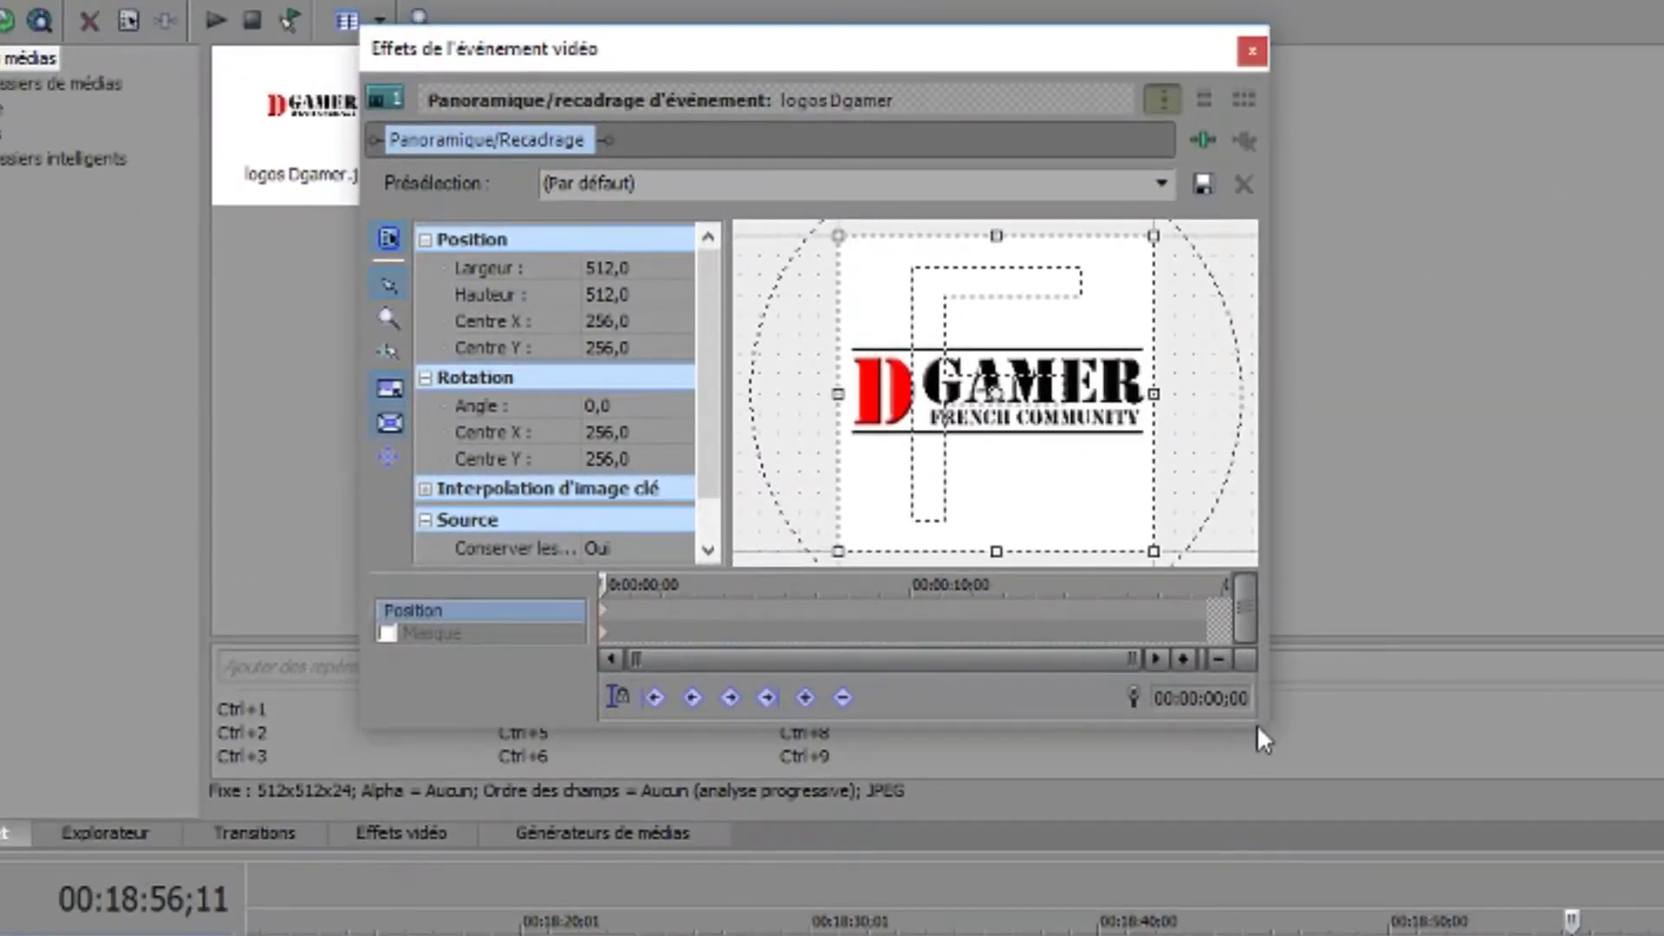
{"action": "left_click_drag", "start_coordinate": [1262, 735], "coordinate": [1663, 935]}
{"action": "left_click_drag", "start_coordinate": [1370, 102], "coordinate": [1257, 2]}
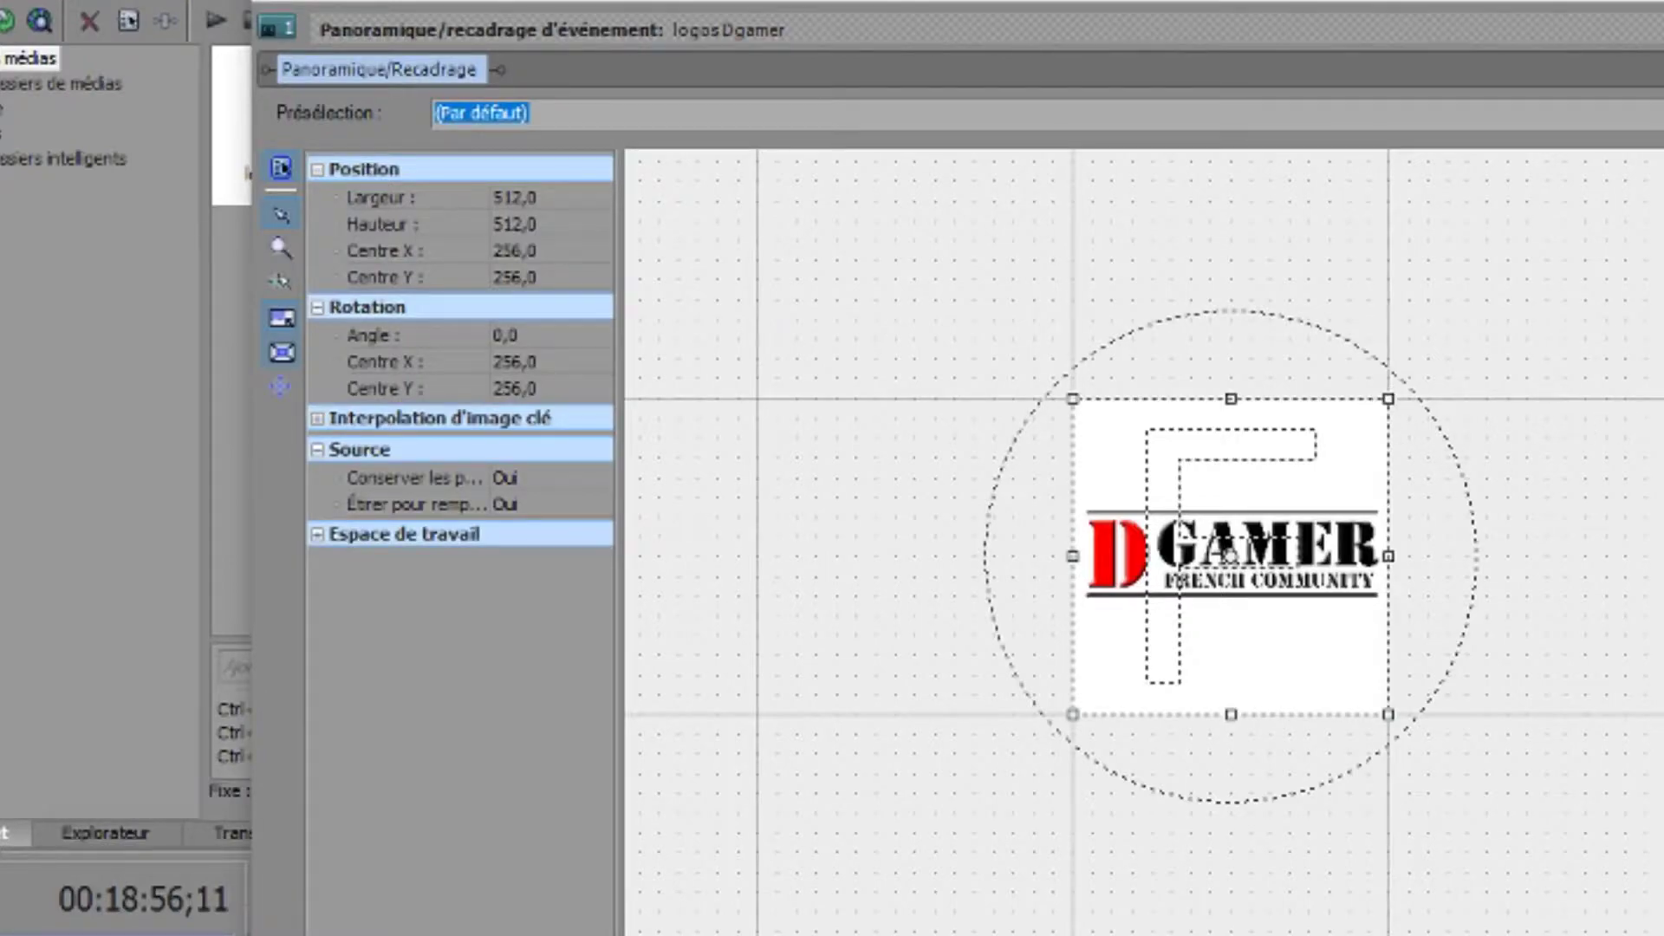
Shrink the logo by enlarging its crop frame to 1268 by 1268, and move the frame's centre to about 261, 421
{"action": "left_click_drag", "start_coordinate": [1389, 399], "coordinate": [1418, 383]}
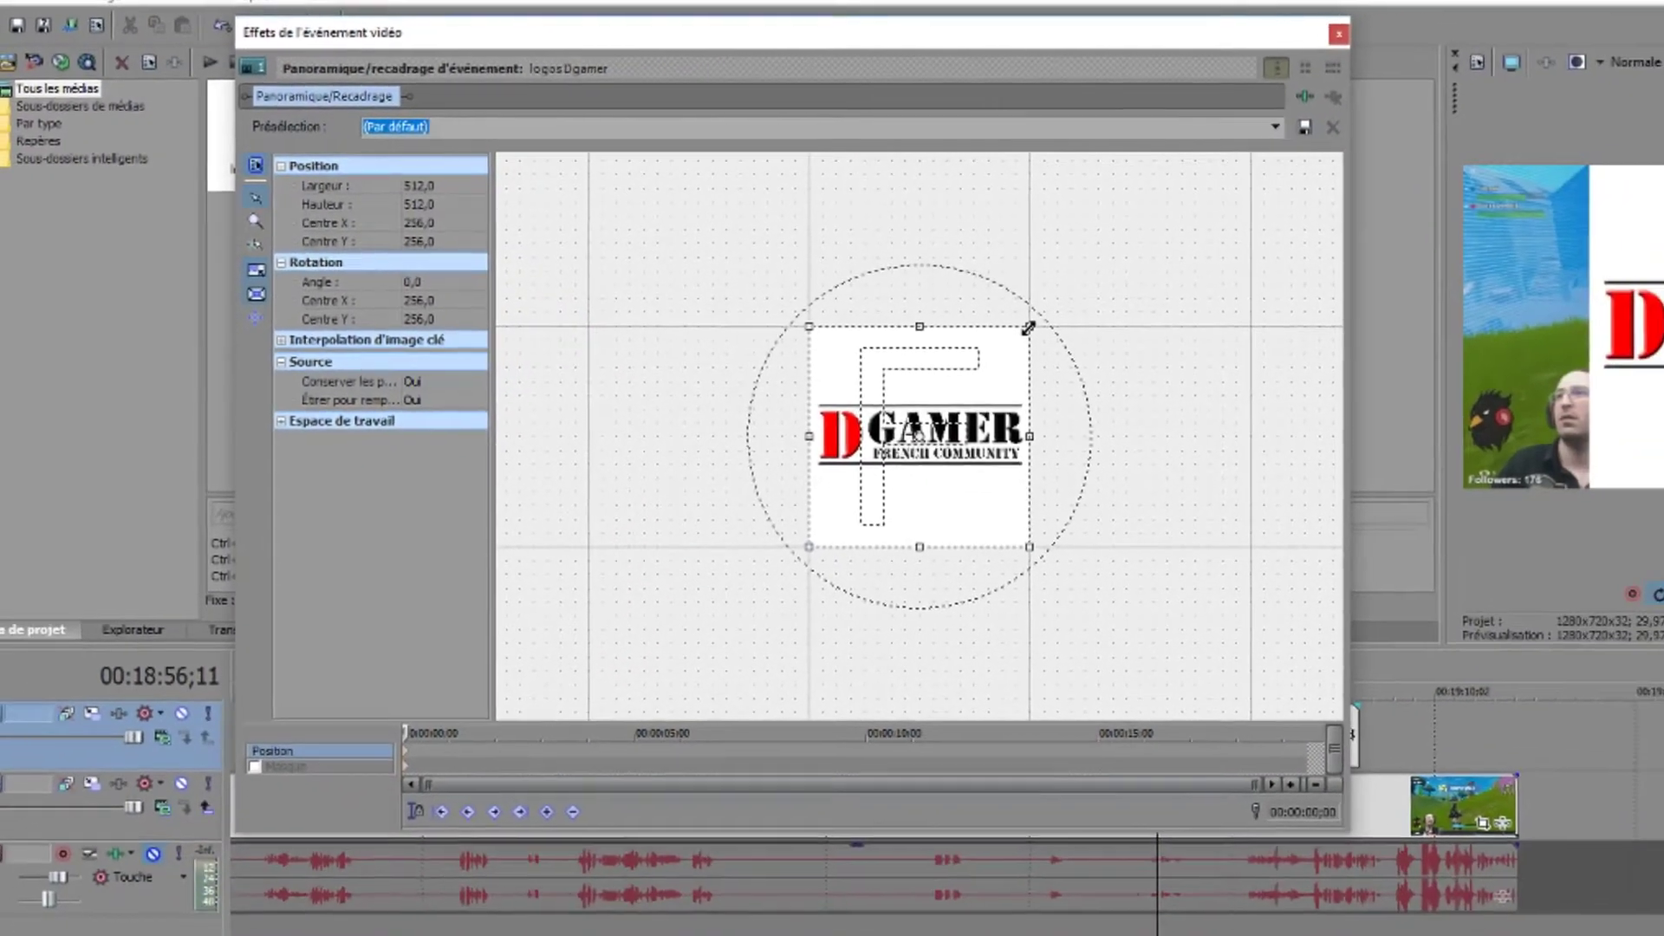
{"action": "left_click_drag", "start_coordinate": [962, 300], "coordinate": [1019, 184]}
{"action": "left_click_drag", "start_coordinate": [882, 284], "coordinate": [1011, 449]}
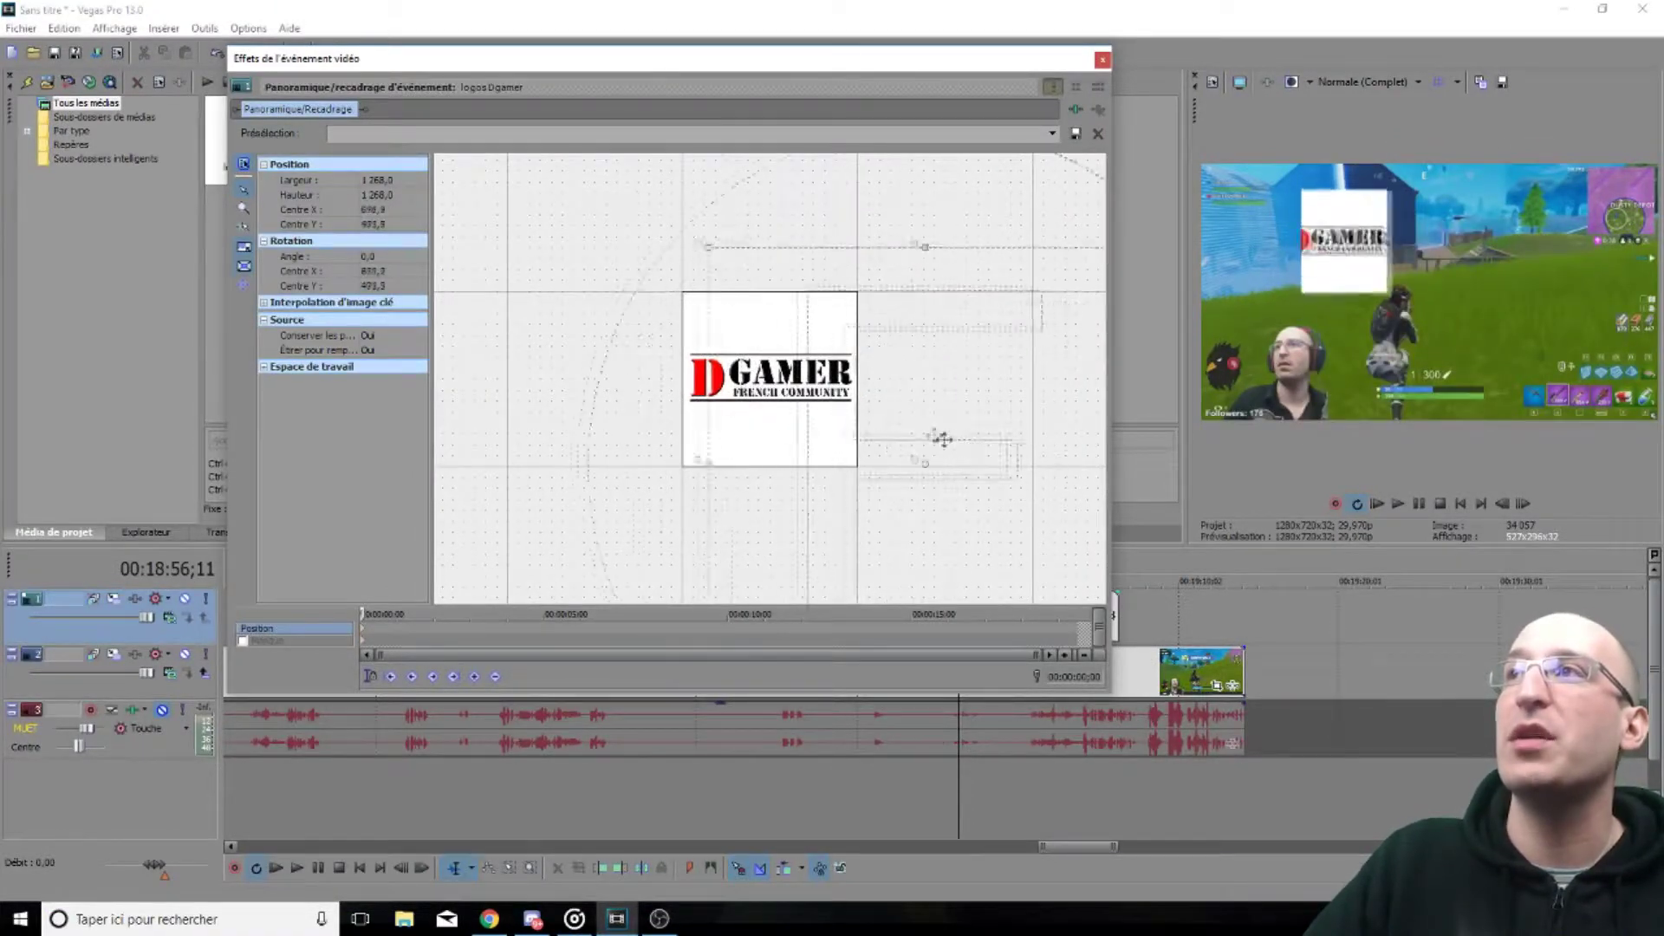
{"action": "left_click_drag", "start_coordinate": [1036, 413], "coordinate": [820, 382]}
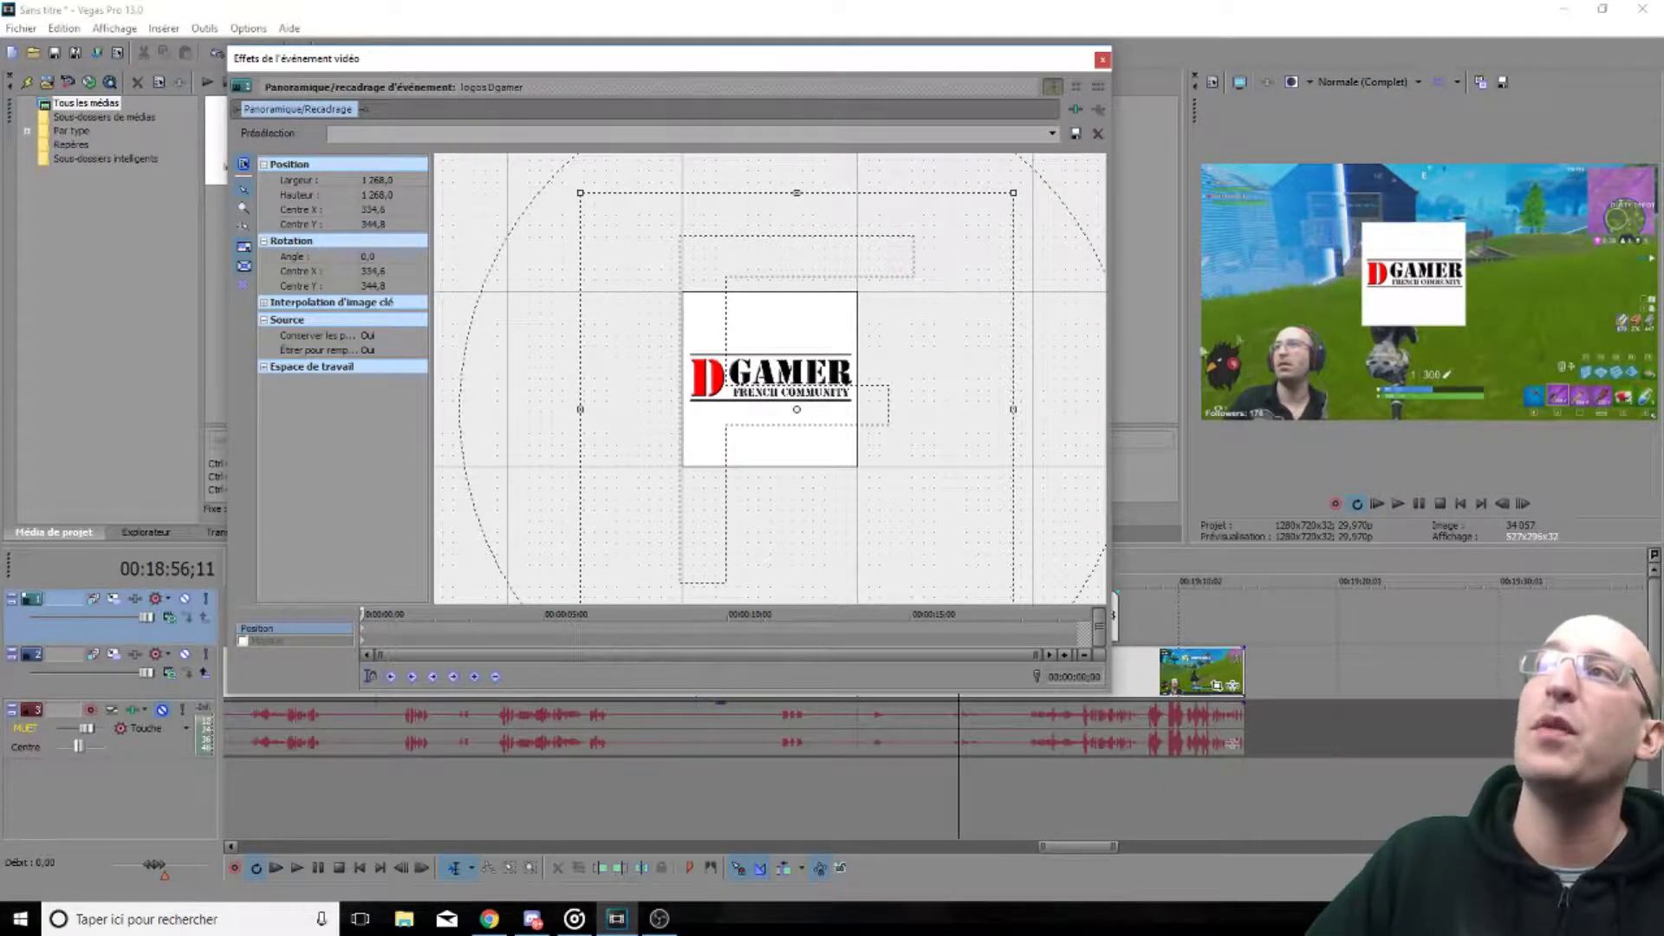
{"action": "mouse_move", "coordinate": [789, 354]}
{"action": "left_mouse_down"}
{"action": "mouse_move", "coordinate": [668, 402]}
{"action": "mouse_move", "coordinate": [869, 464]}
{"action": "mouse_move", "coordinate": [989, 446]}
{"action": "mouse_move", "coordinate": [783, 389]}
{"action": "mouse_move", "coordinate": [777, 354]}
{"action": "left_mouse_up"}
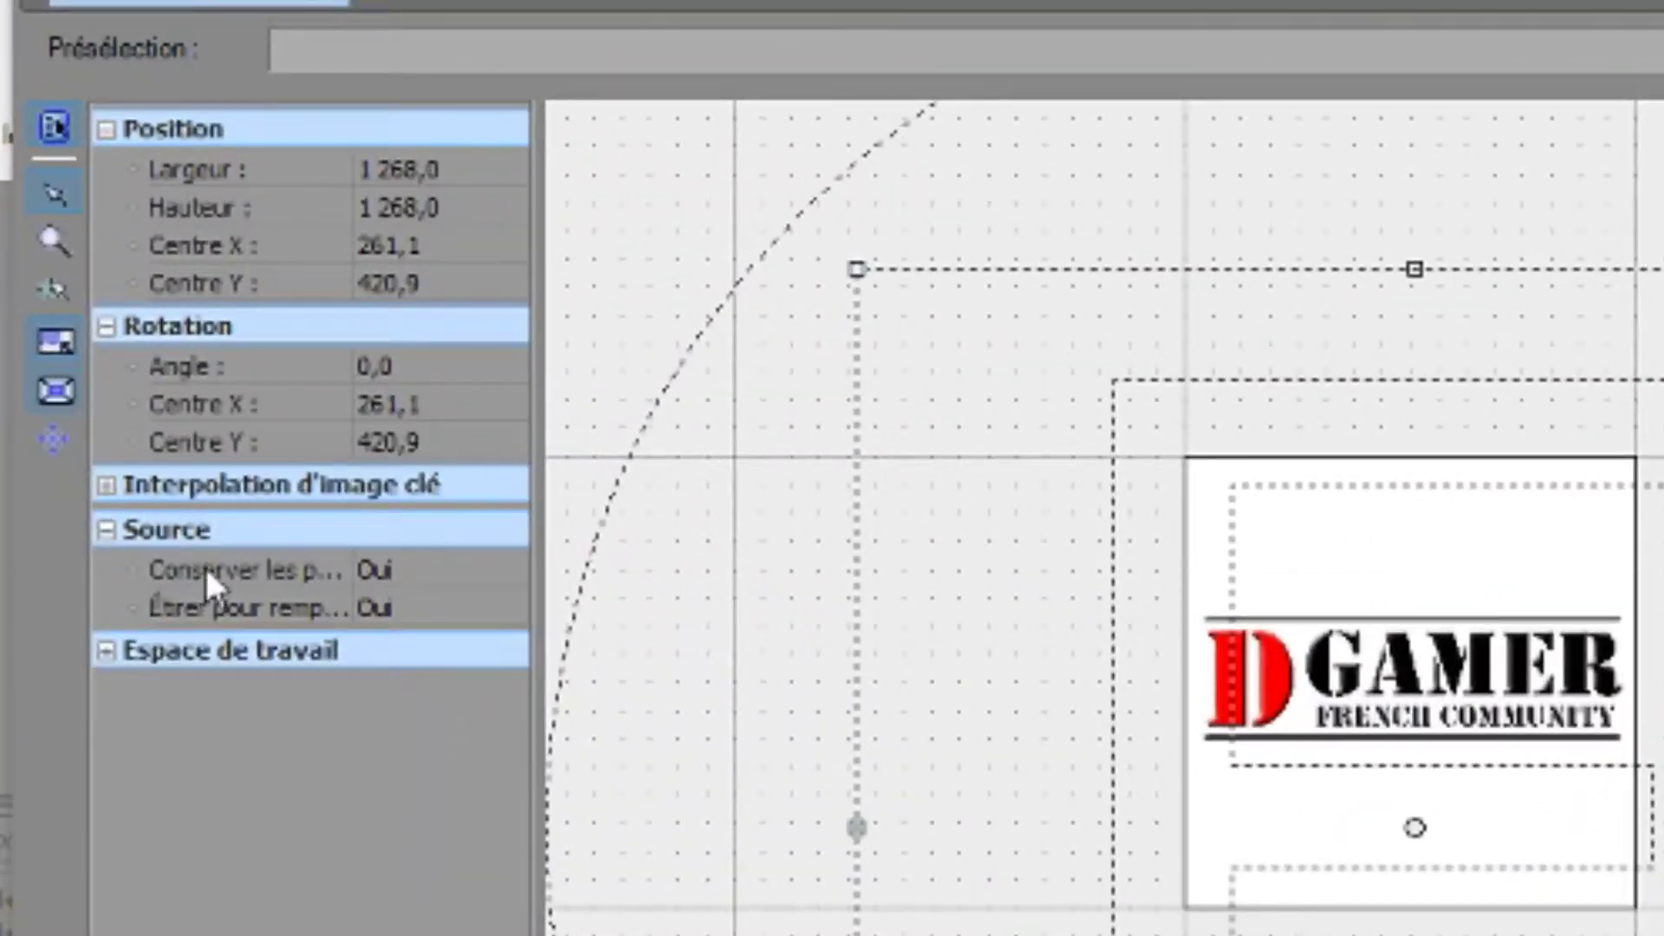
Set the logo's source option for keeping proportions to Non
{"action": "left_click", "coordinate": [106, 529]}
{"action": "left_click", "coordinate": [106, 529]}
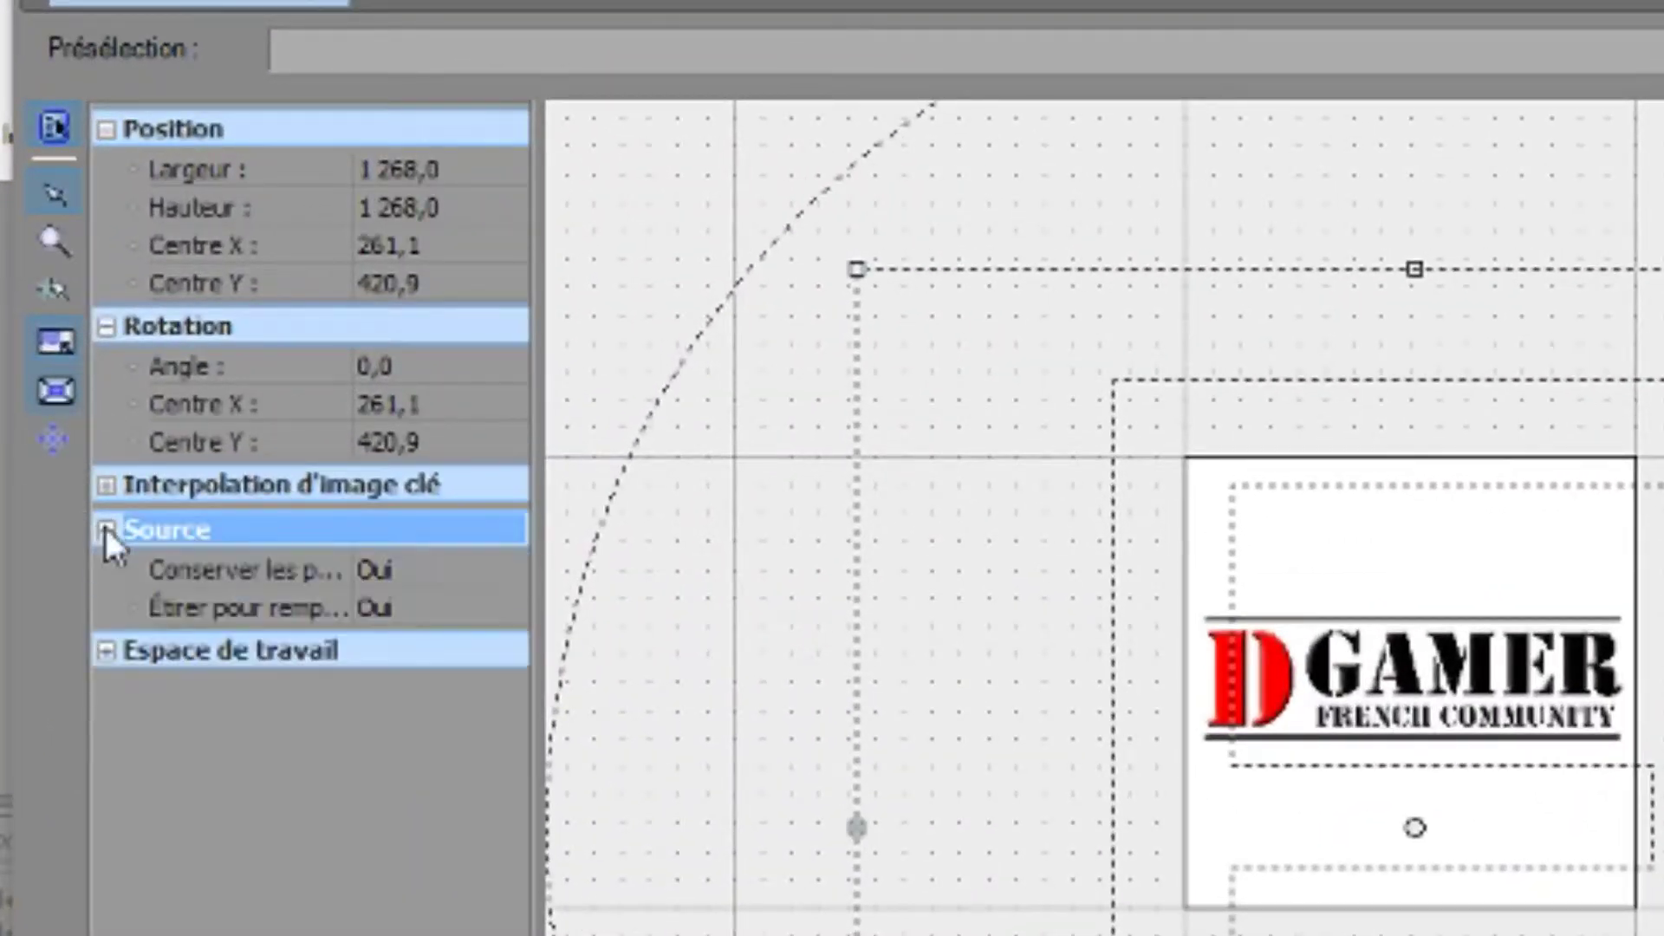
{"action": "left_click", "coordinate": [213, 577]}
{"action": "left_click", "coordinate": [517, 572]}
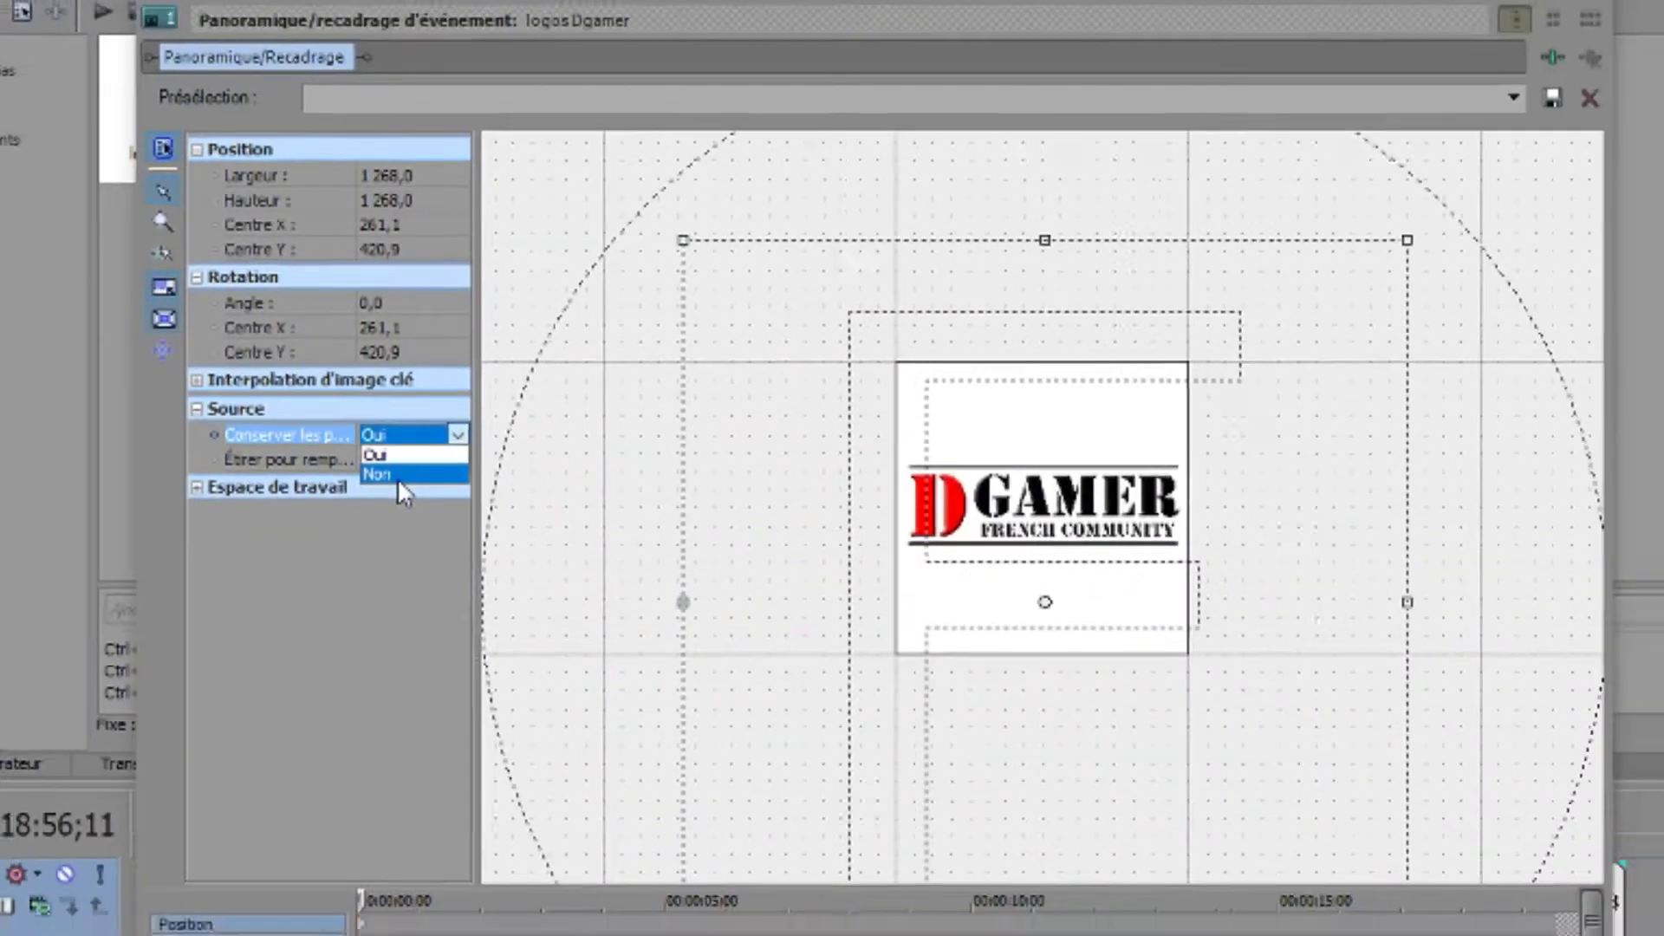
{"action": "left_click", "coordinate": [421, 637]}
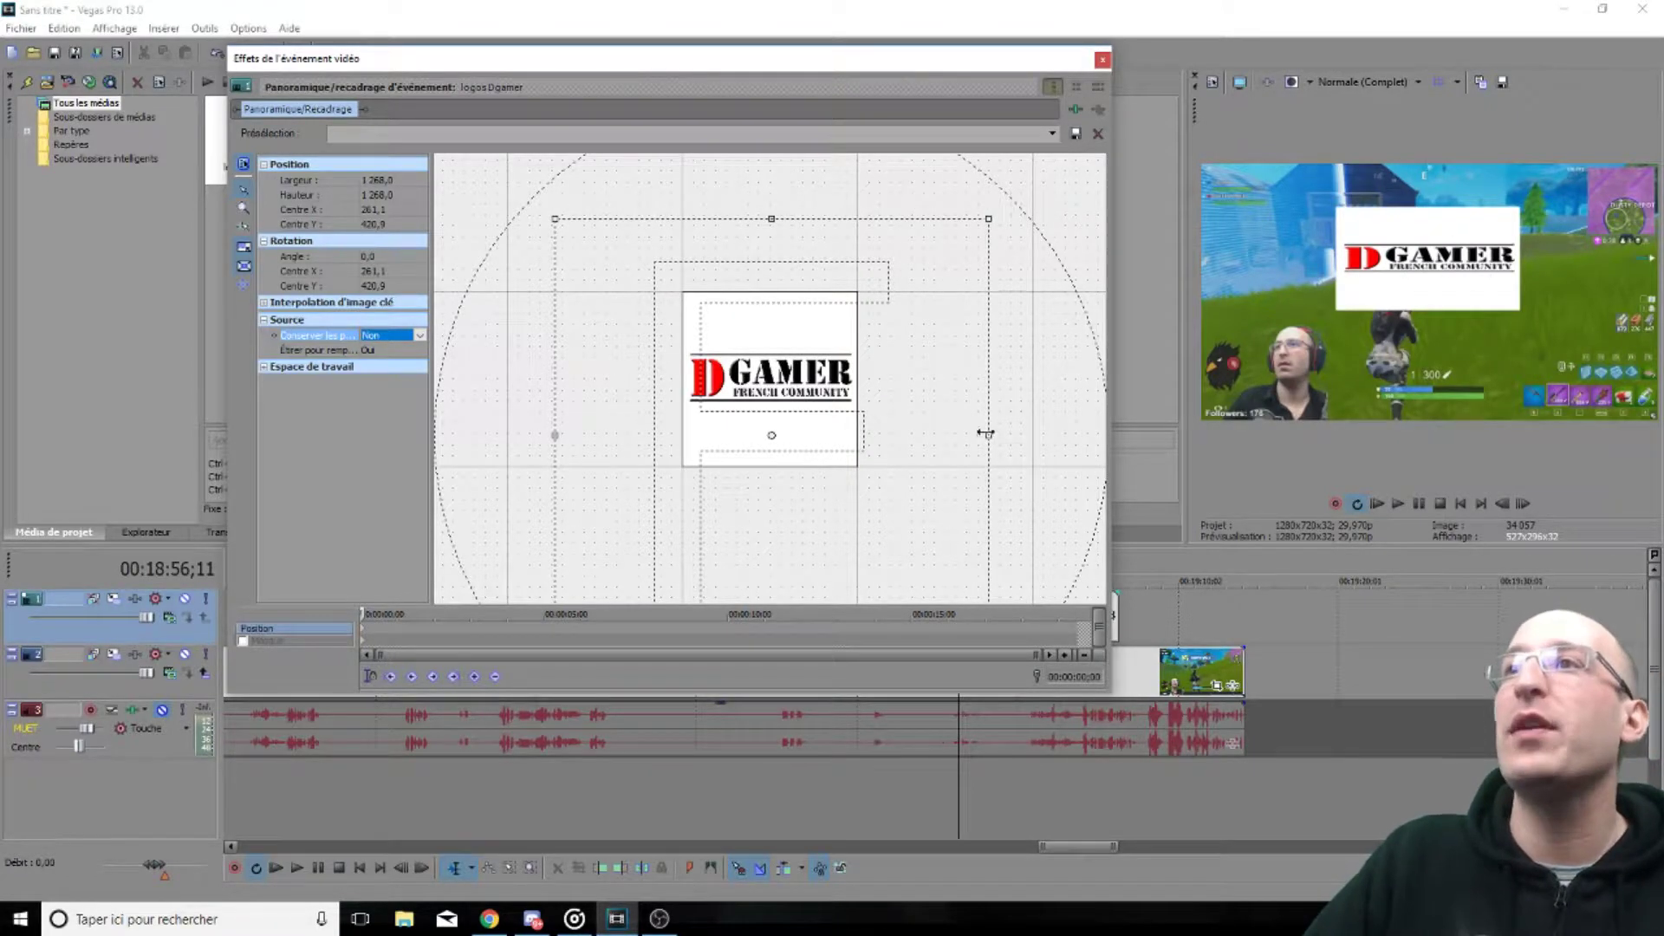
Unlock the crop frame's aspect ratio and widen the frame to about 2040, keeping its height at 1268
{"action": "mouse_move", "coordinate": [987, 436]}
{"action": "left_mouse_down"}
{"action": "mouse_move", "coordinate": [1066, 435]}
{"action": "mouse_move", "coordinate": [910, 436]}
{"action": "mouse_move", "coordinate": [1120, 440]}
{"action": "mouse_move", "coordinate": [968, 439]}
{"action": "left_mouse_up"}
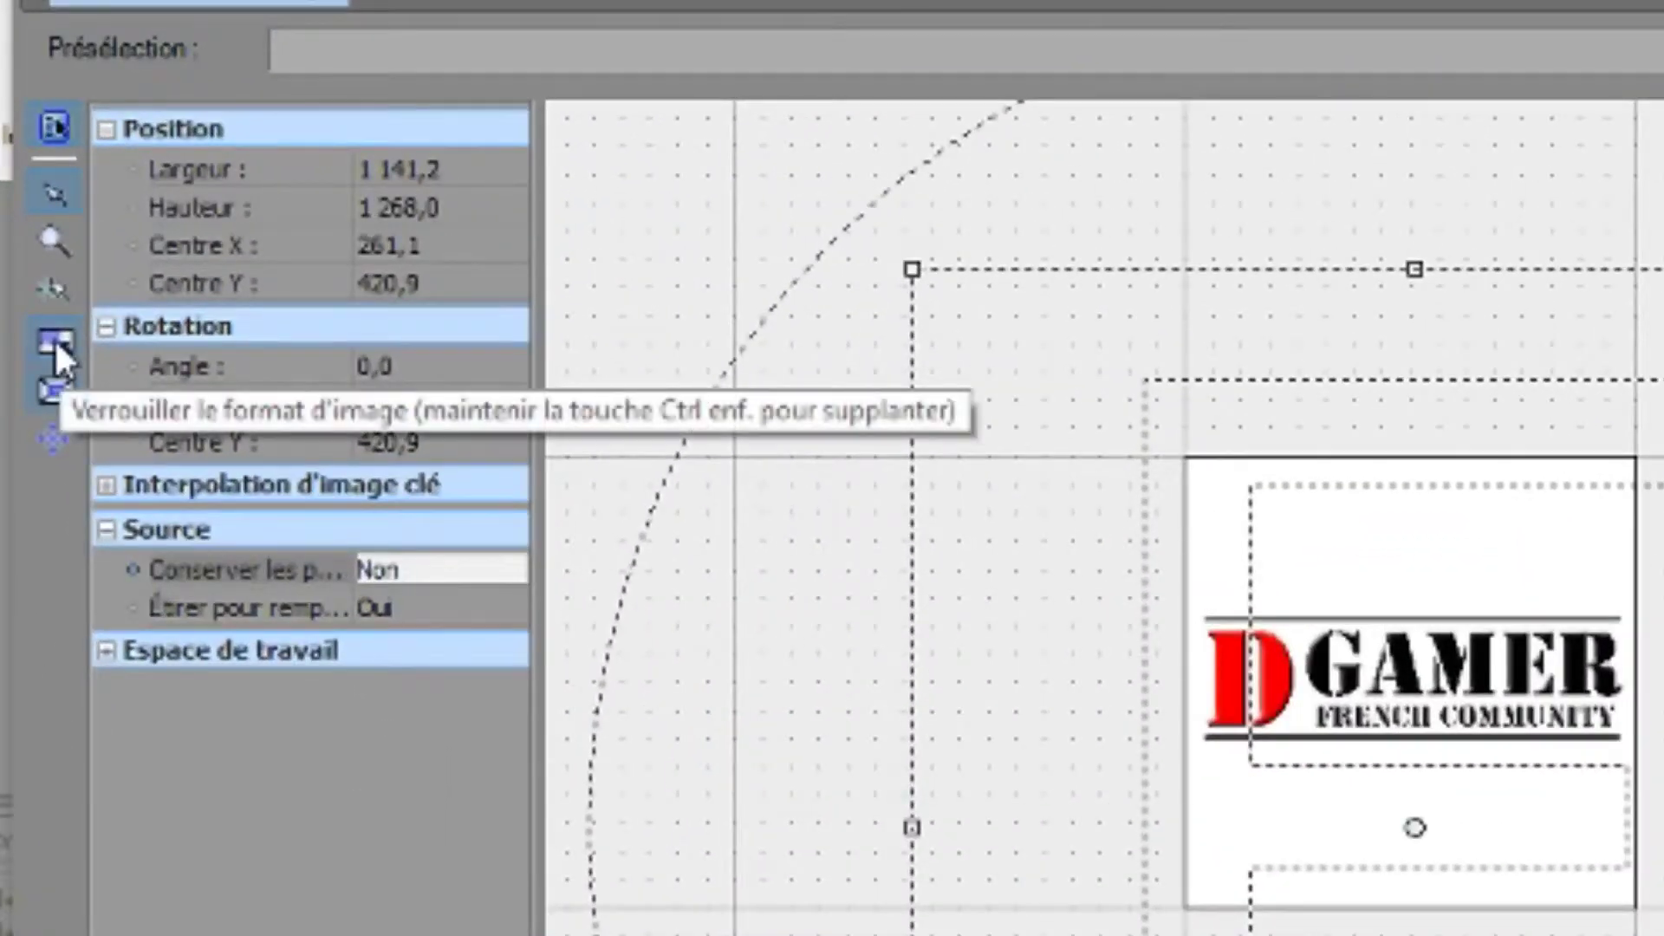
{"action": "left_click", "coordinate": [54, 338]}
{"action": "left_click_drag", "start_coordinate": [1236, 543], "coordinate": [1424, 539]}
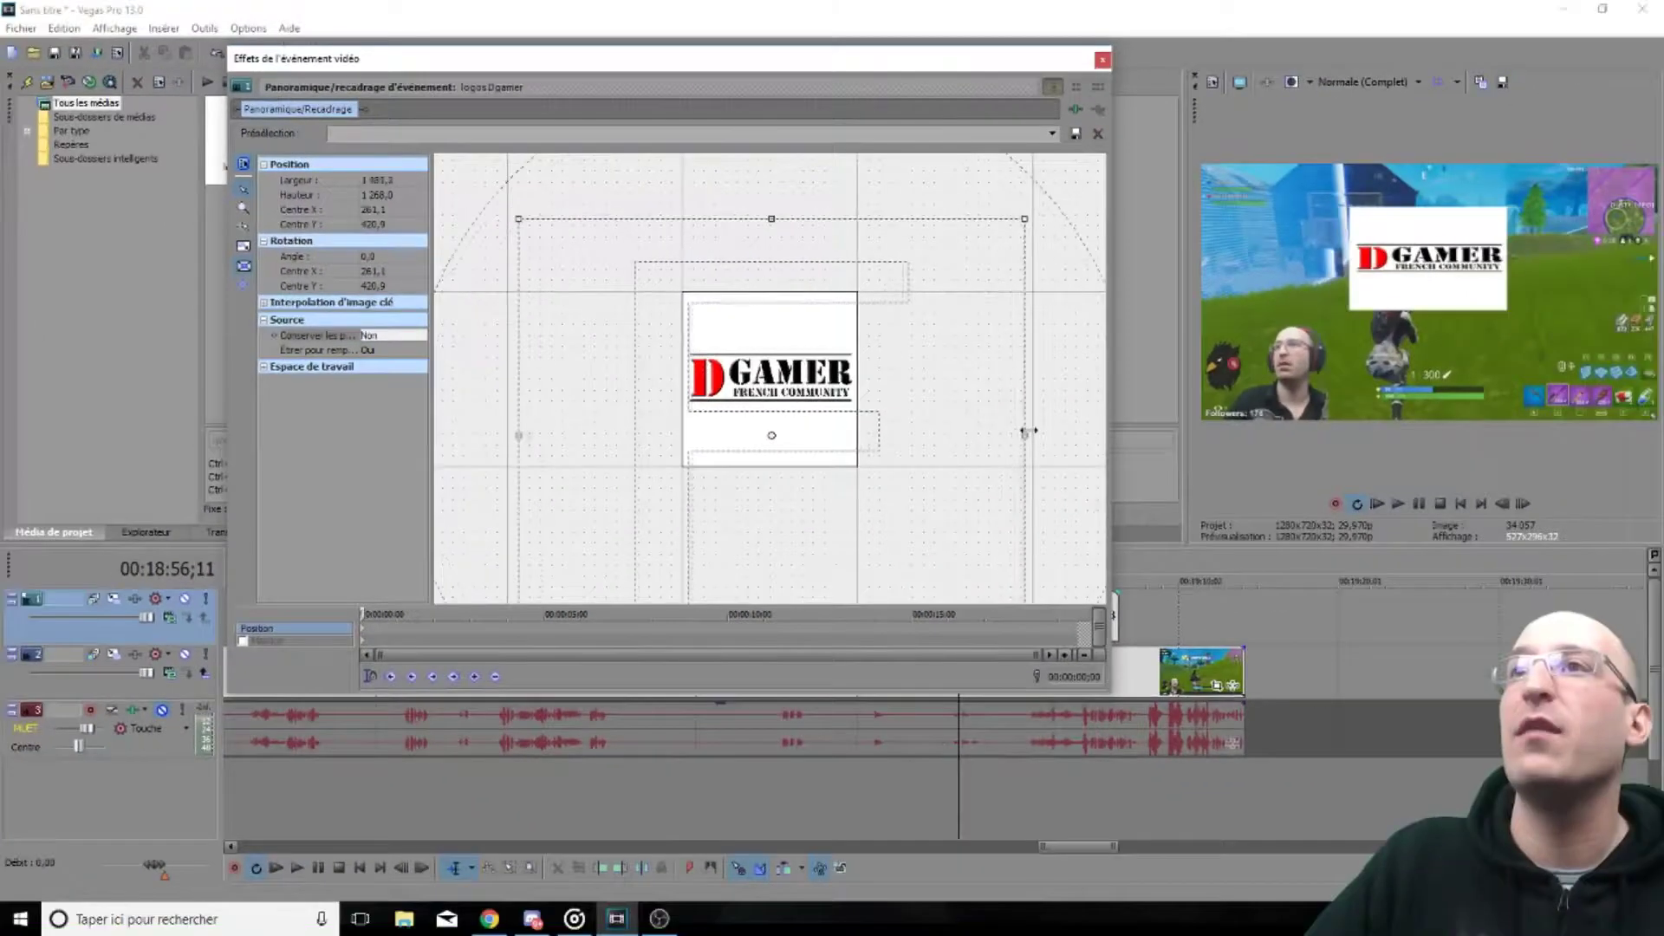
{"action": "left_click_drag", "start_coordinate": [1105, 433], "coordinate": [1121, 433]}
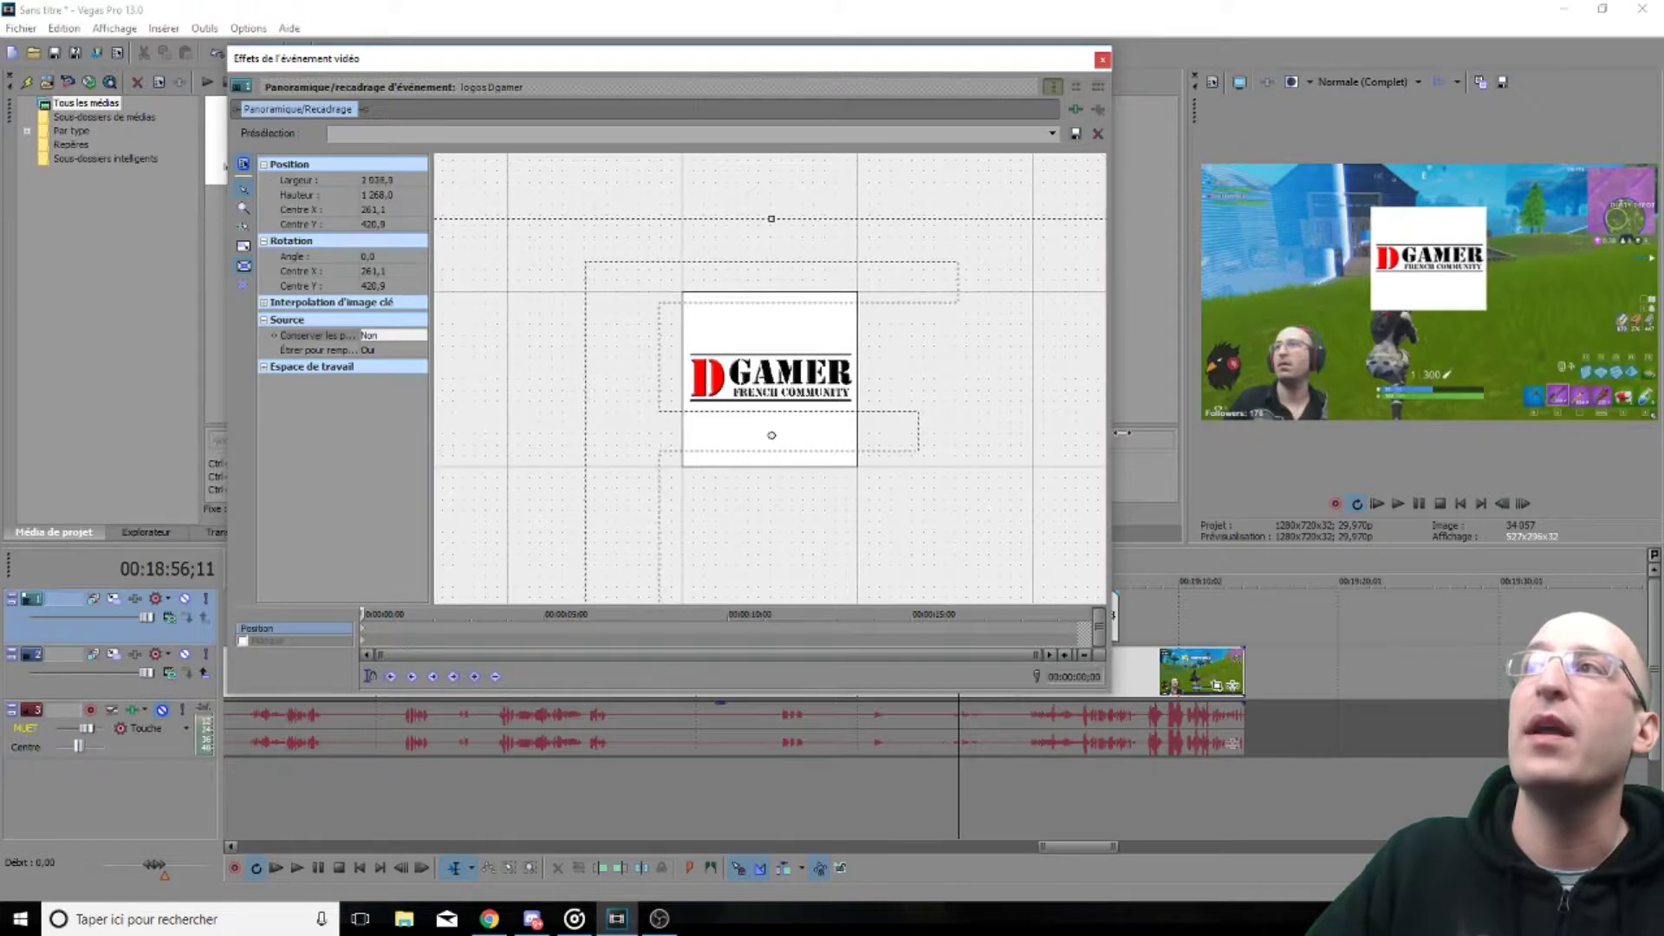
Position the logo in the picture's upper-left corner, enlarge its crop frame to about 2717 by 1837, and close the pan/crop settings
{"action": "scroll", "coordinate": [764, 395], "scroll_direction": "down", "scroll_amount": 5}
{"action": "left_click_drag", "start_coordinate": [768, 401], "coordinate": [840, 414]}
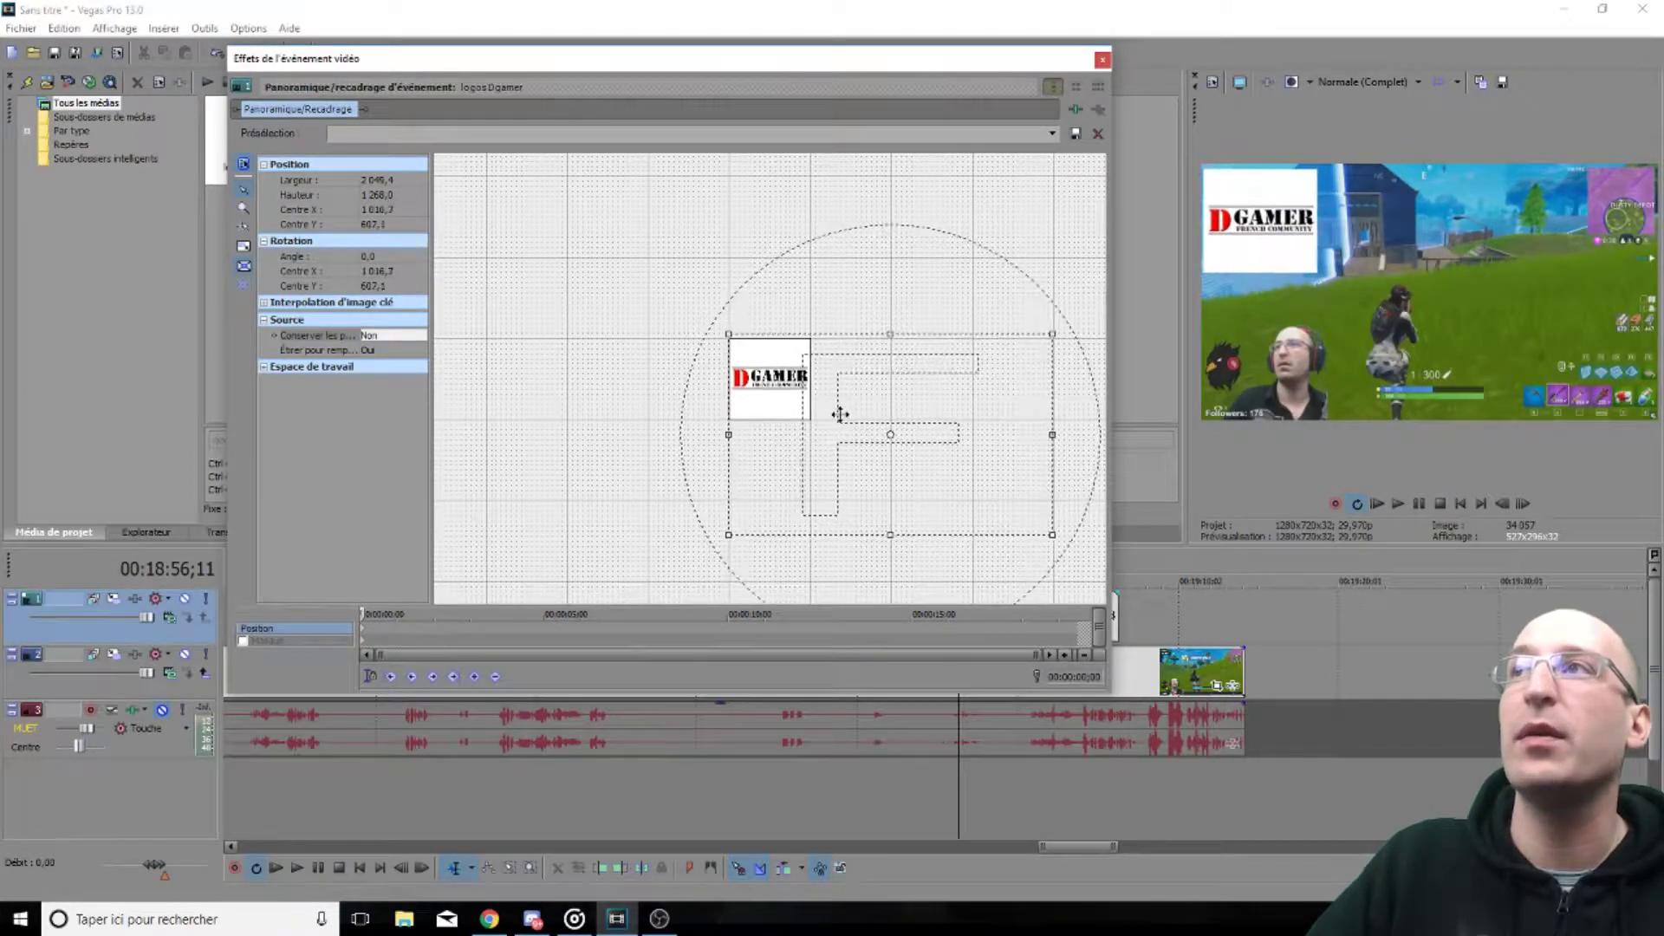
{"action": "left_click_drag", "start_coordinate": [1049, 533], "coordinate": [1158, 621]}
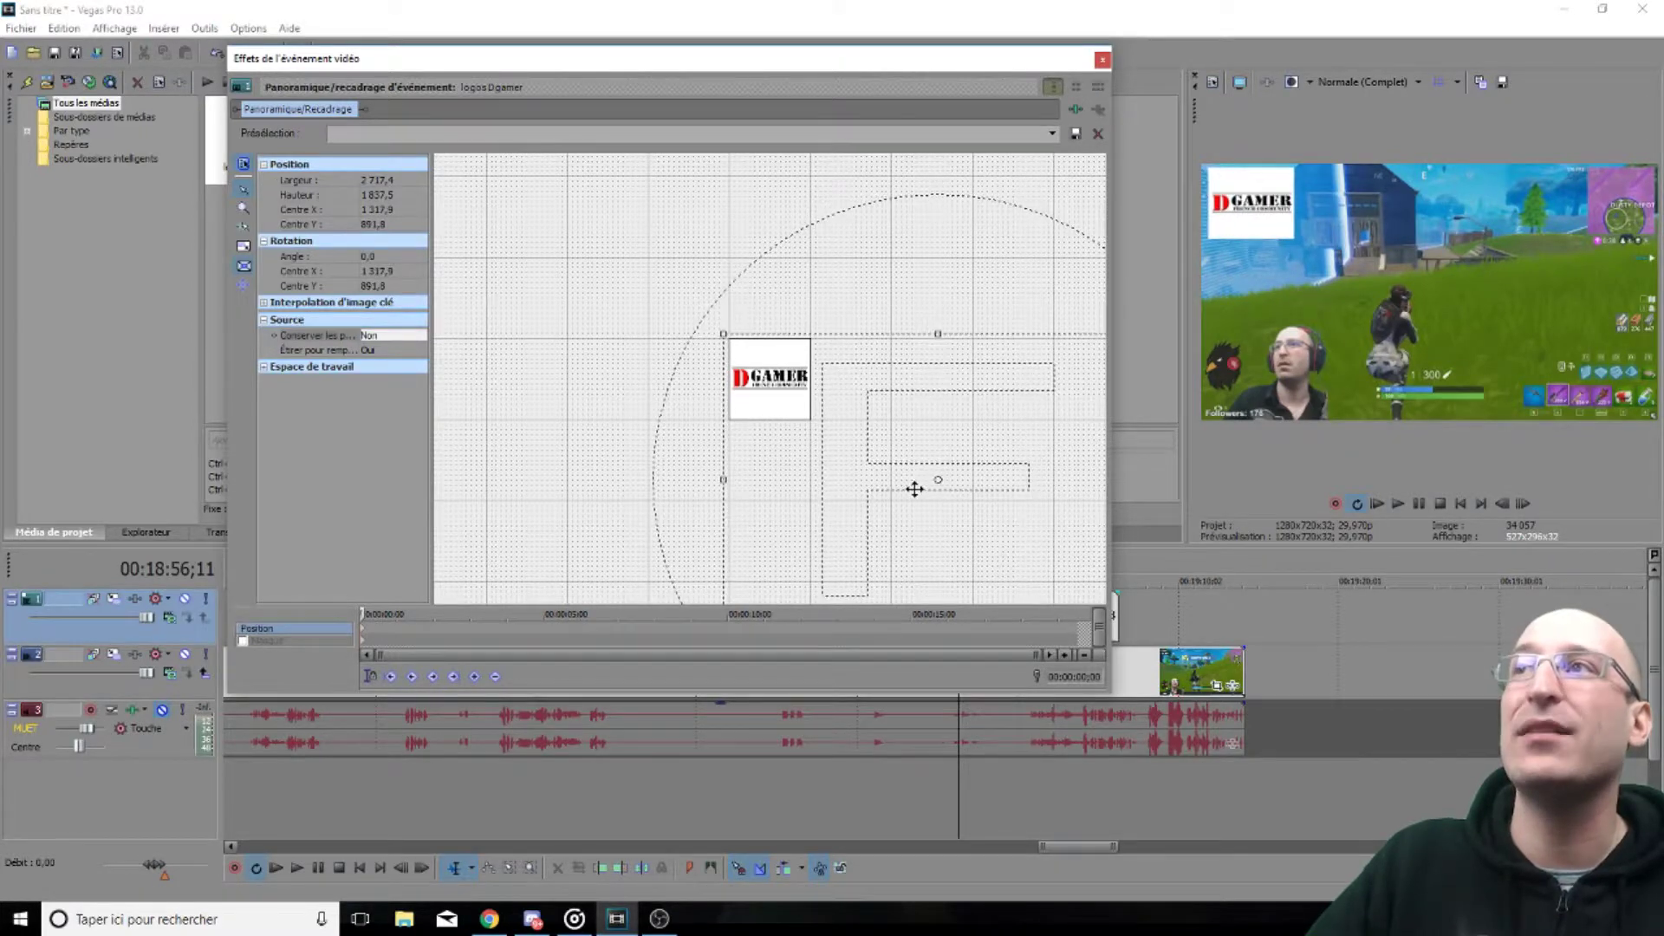
{"action": "left_click", "coordinate": [1102, 59]}
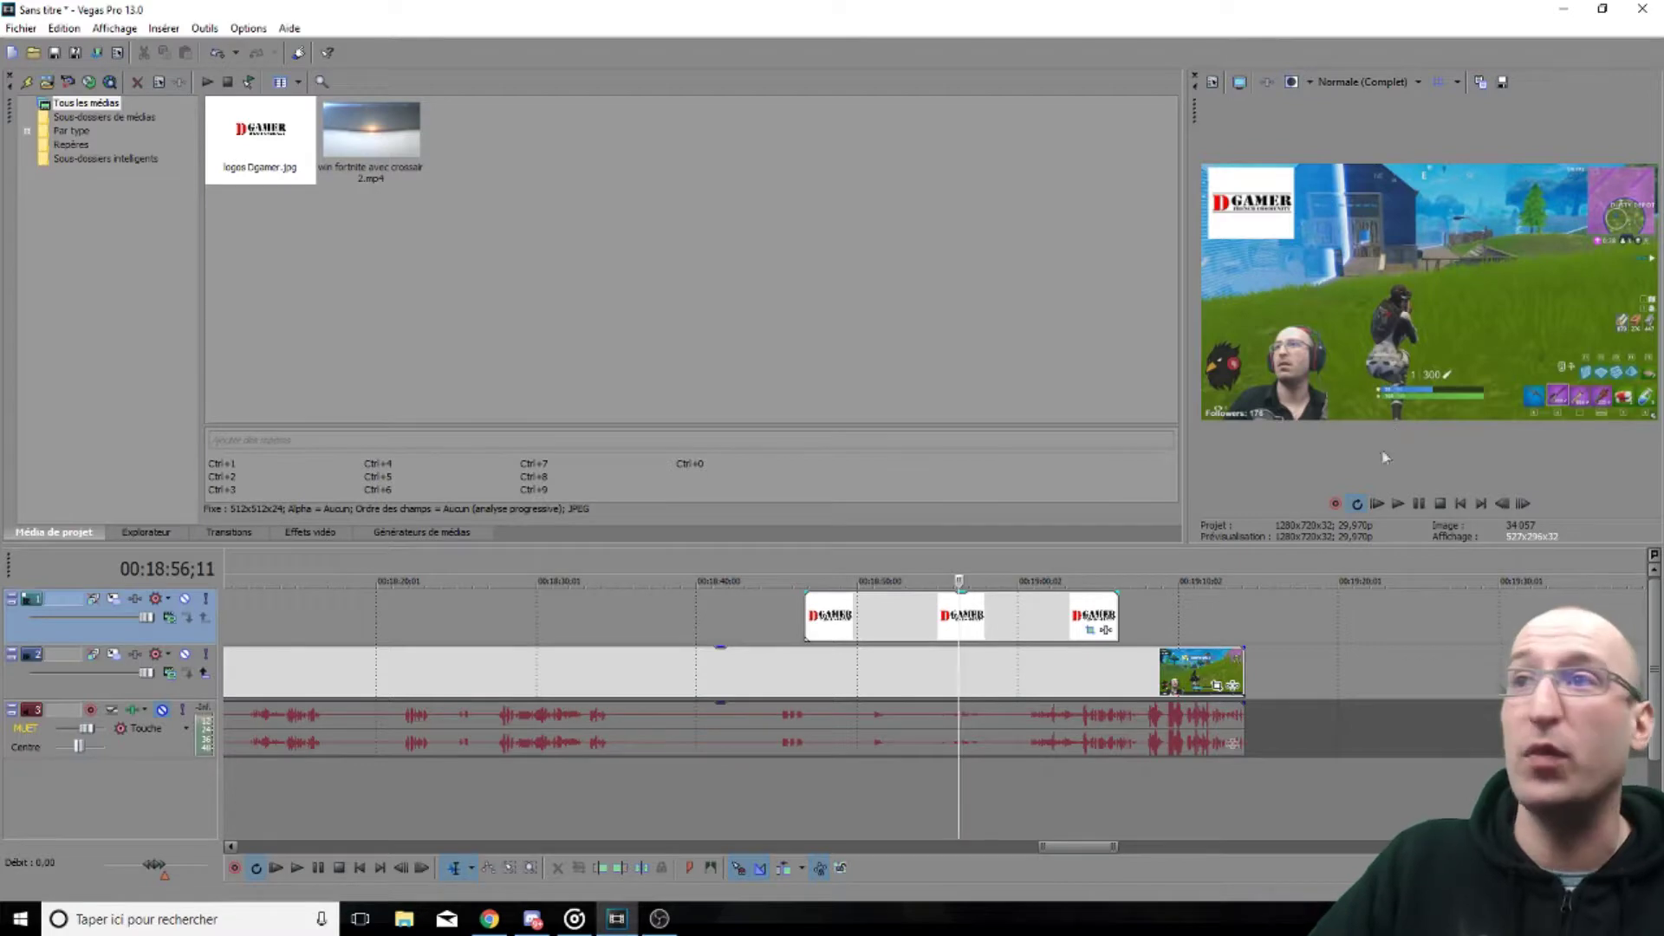
Add a fade-in of about 2 seconds and a fade-out of about 3 seconds to the logo clip
{"action": "scroll", "coordinate": [817, 780], "scroll_direction": "down", "scroll_amount": 3}
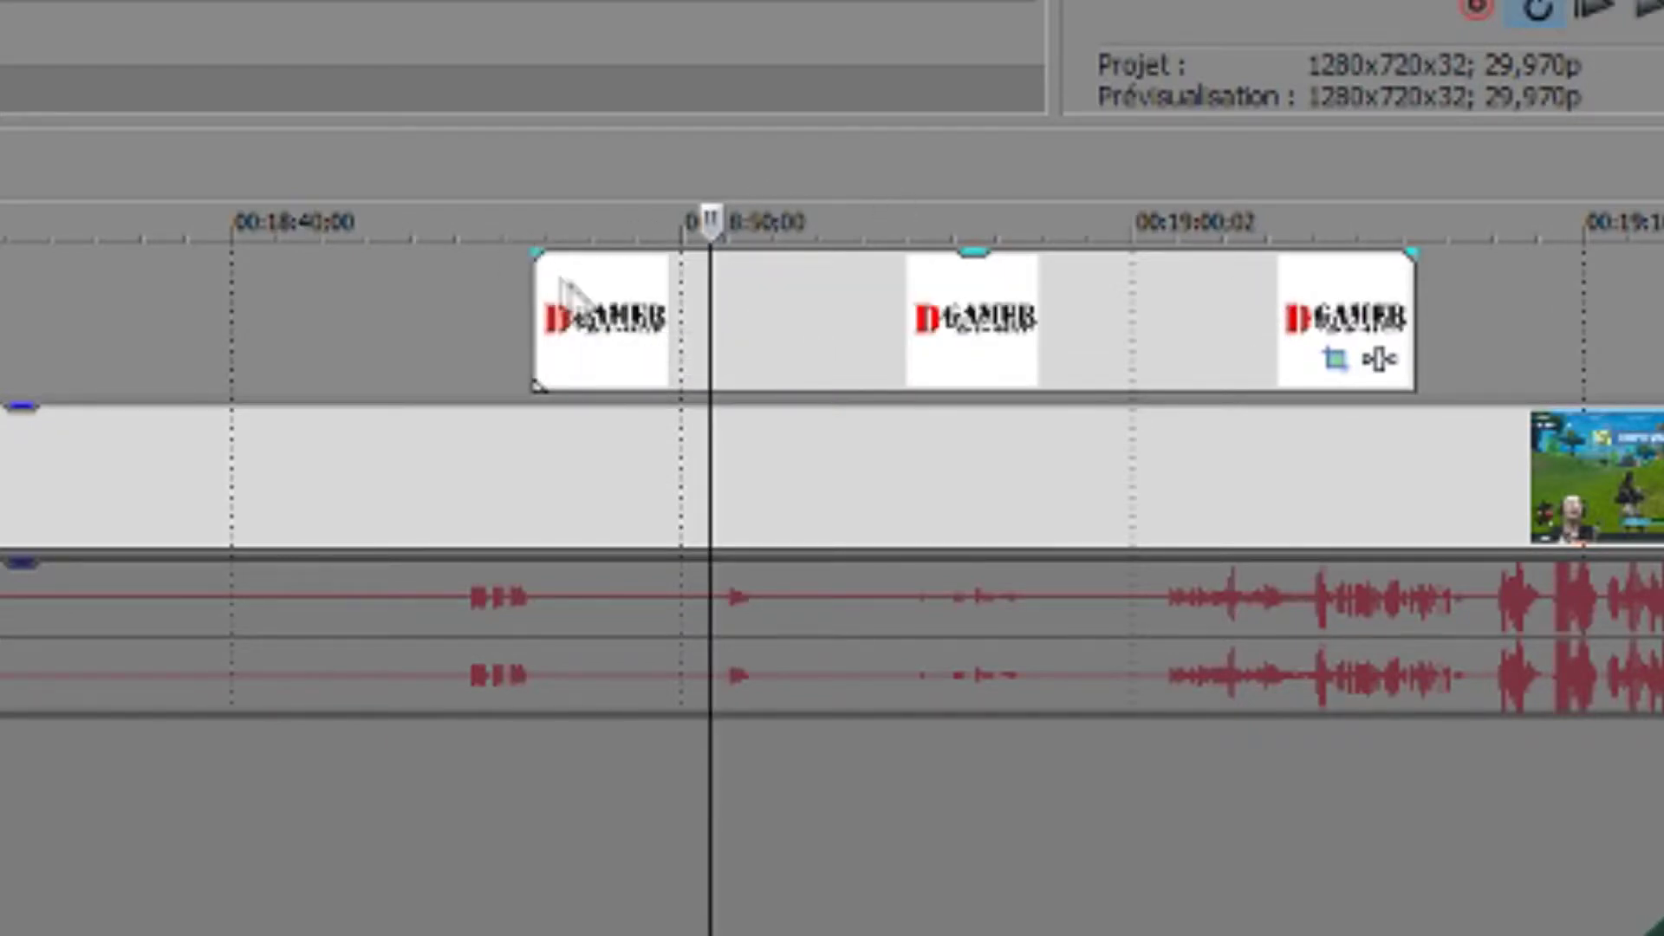
{"action": "scroll", "coordinate": [559, 286], "scroll_direction": "up", "scroll_amount": 5}
{"action": "scroll", "coordinate": [117, 580], "scroll_direction": "up", "scroll_amount": 3}
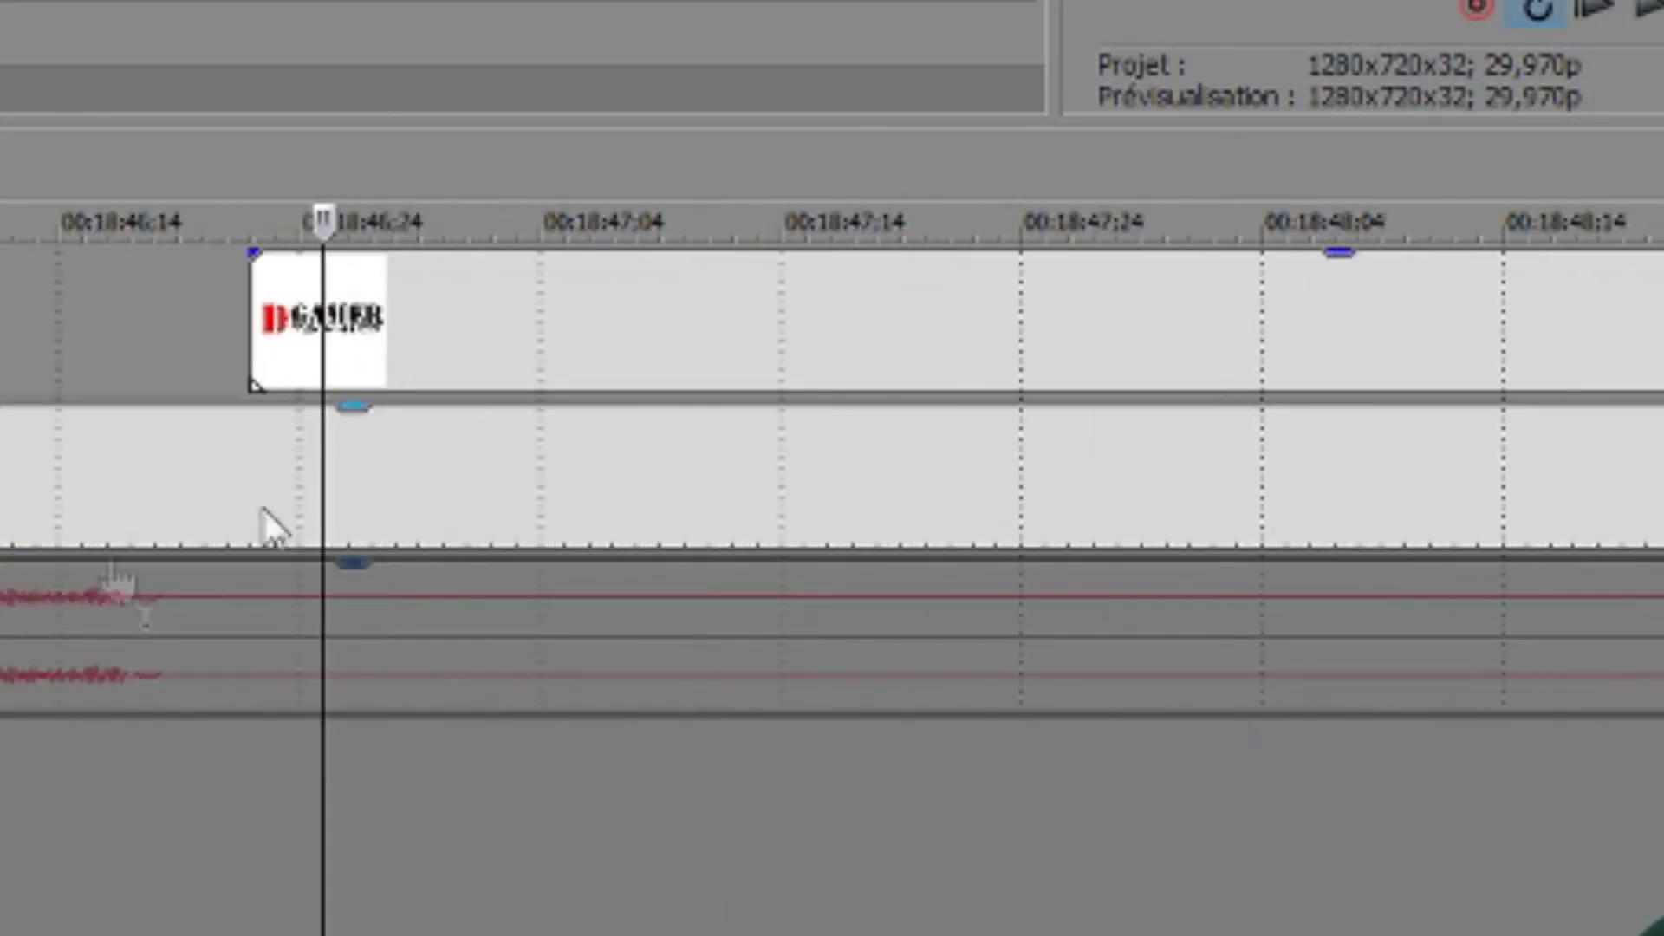
{"action": "left_click", "coordinate": [249, 252]}
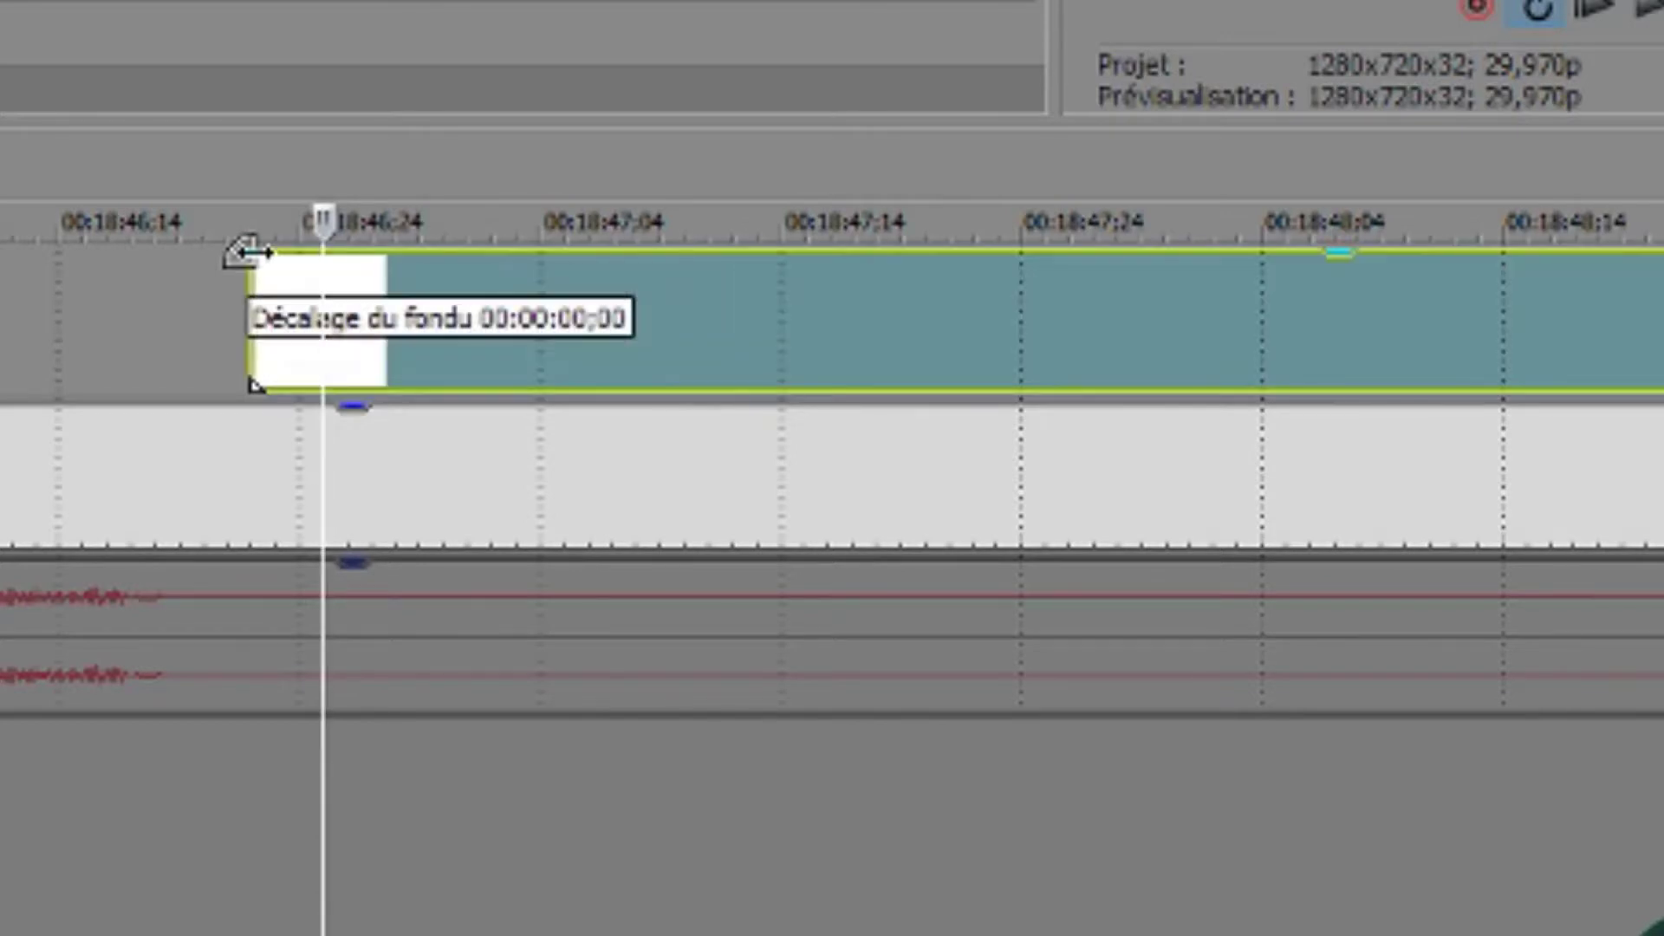
{"action": "left_click_drag", "start_coordinate": [260, 252], "coordinate": [1660, 331]}
{"action": "scroll", "coordinate": [590, 510], "scroll_direction": "down", "scroll_amount": 5}
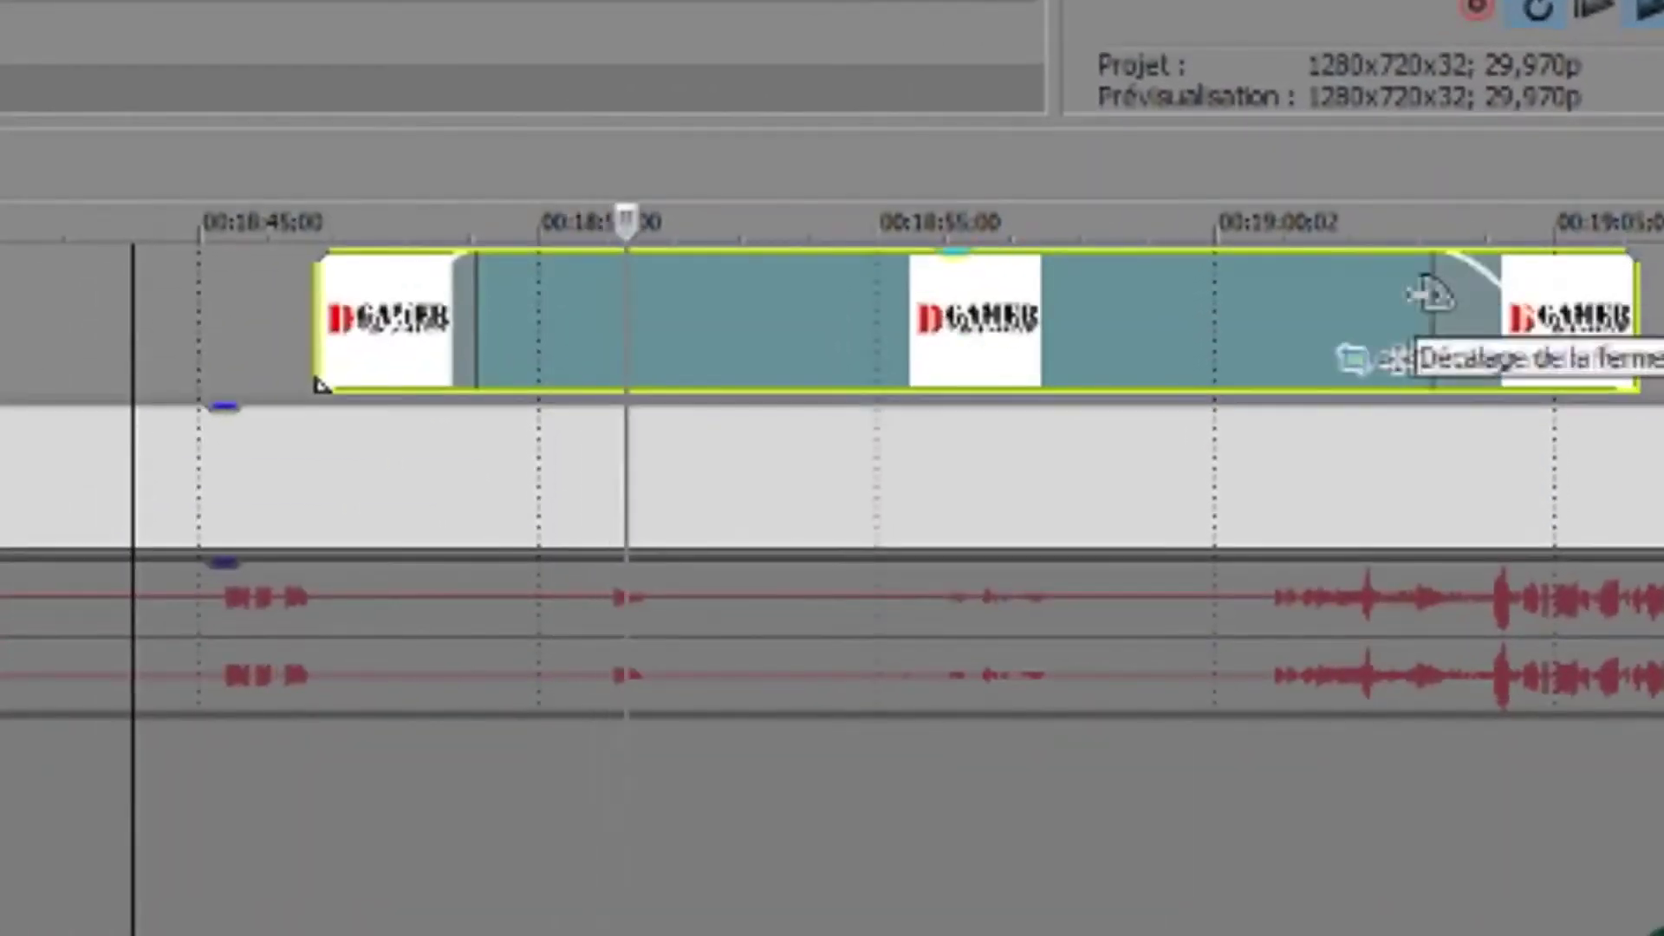
{"action": "left_click", "coordinate": [1343, 836]}
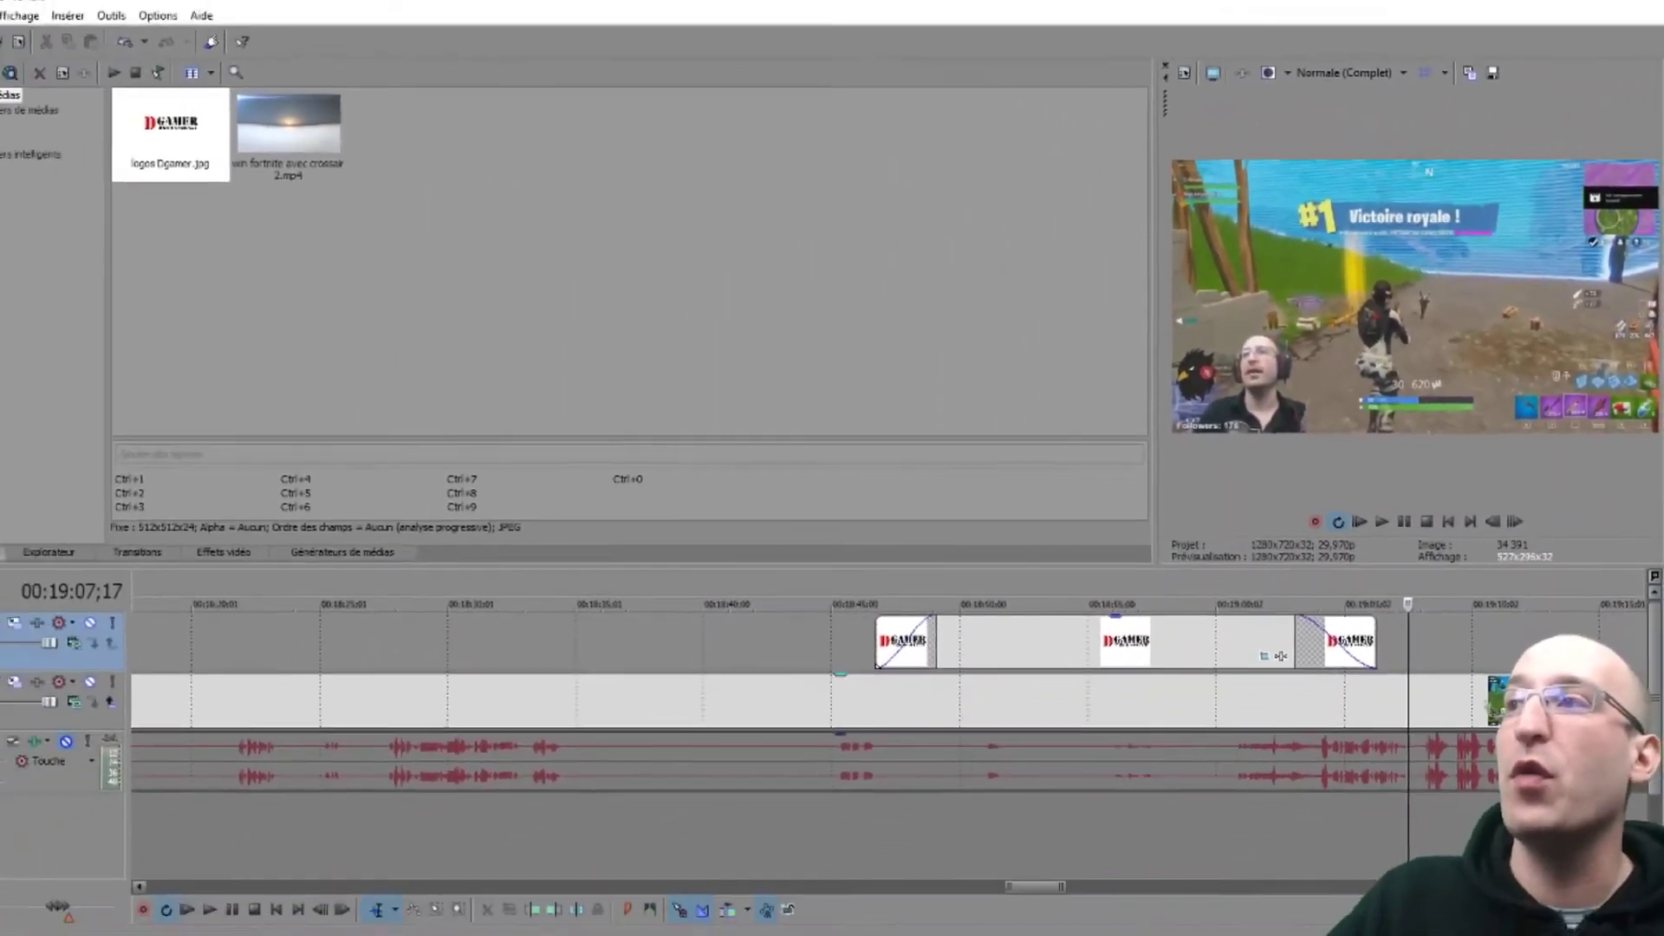
Add fade-outs to the end of the gameplay video and its audio, and place the playhead at 00:18:57;02
{"action": "left_click", "coordinate": [1494, 685]}
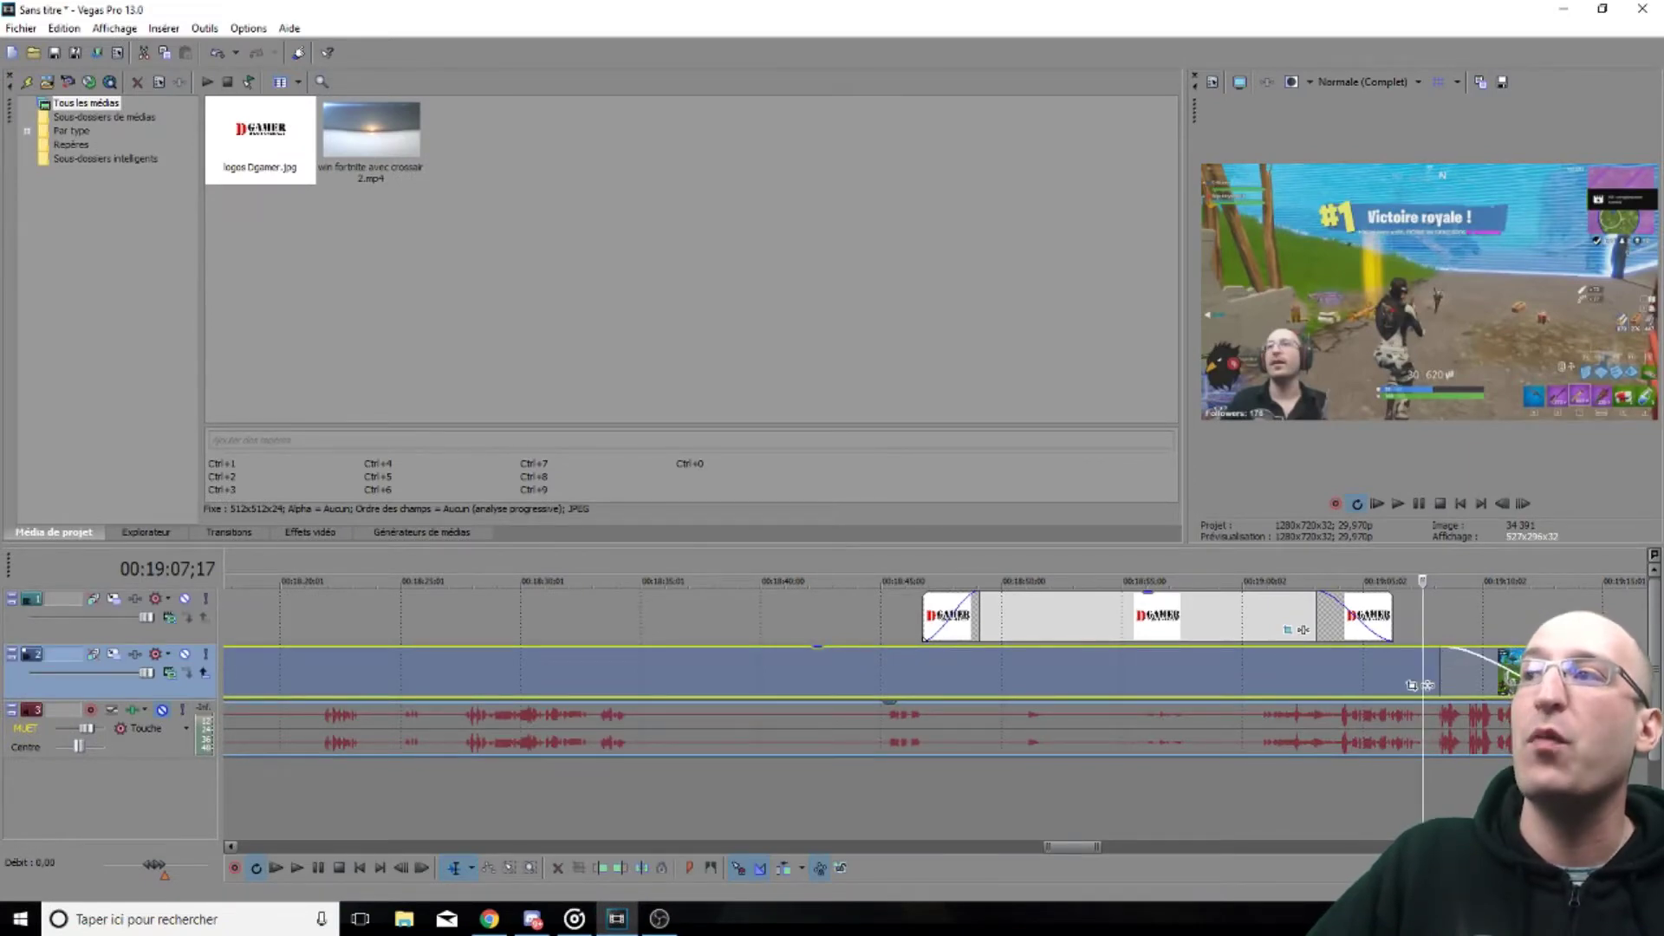
{"action": "left_click", "coordinate": [1456, 726]}
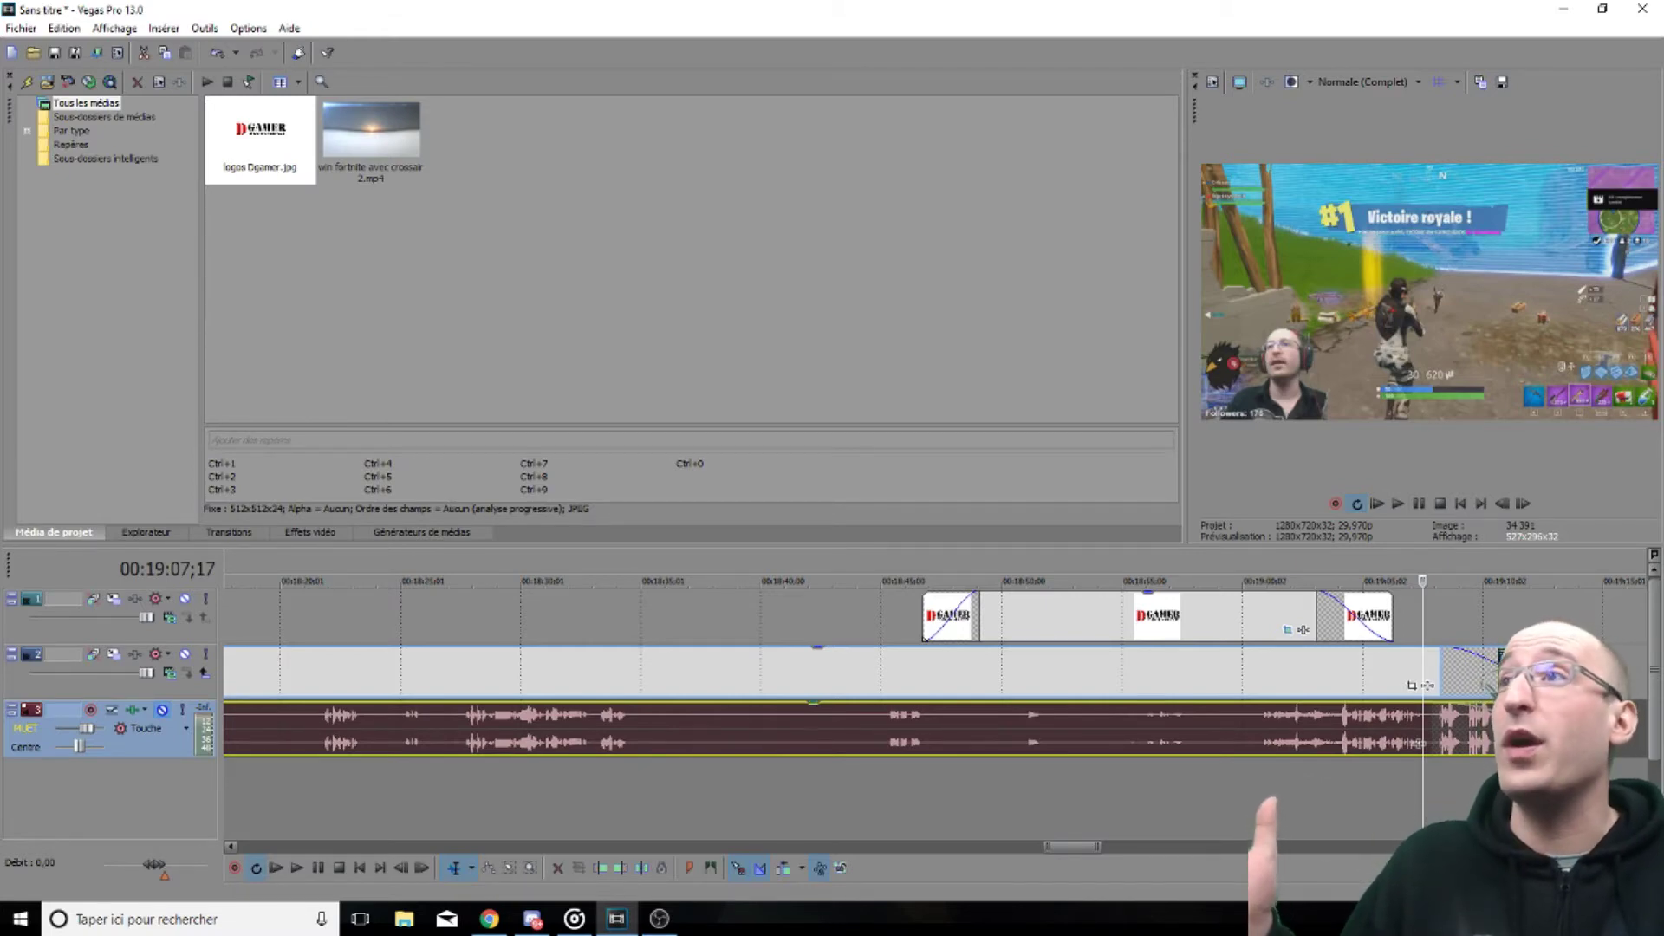
{"action": "left_click", "coordinate": [1172, 793]}
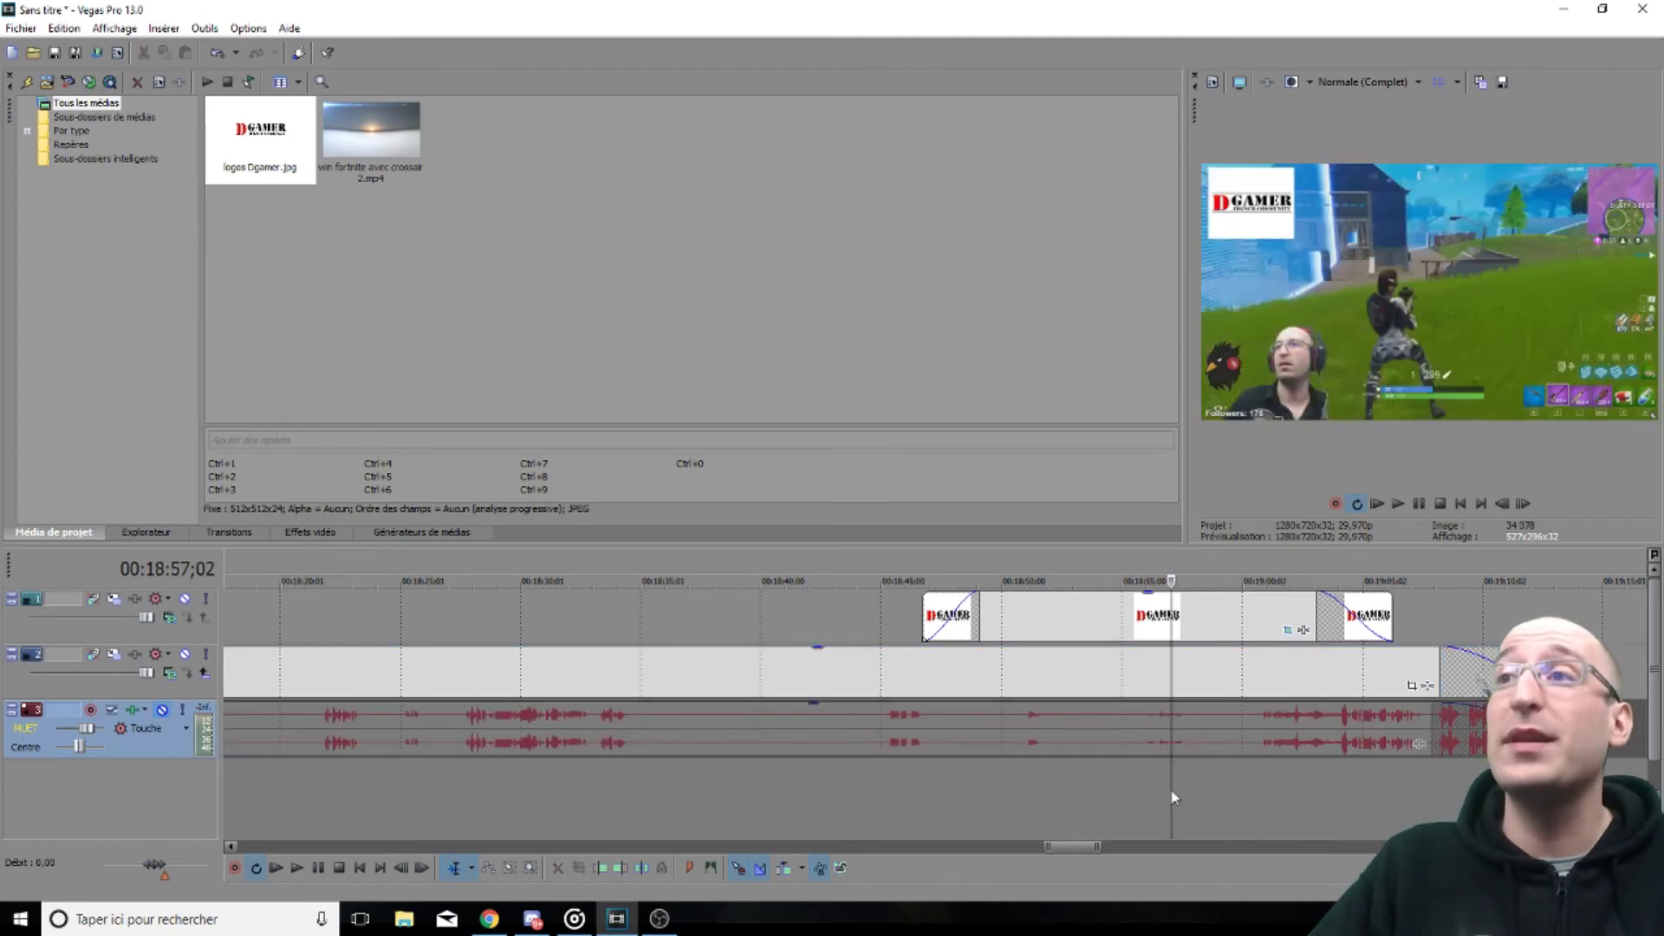